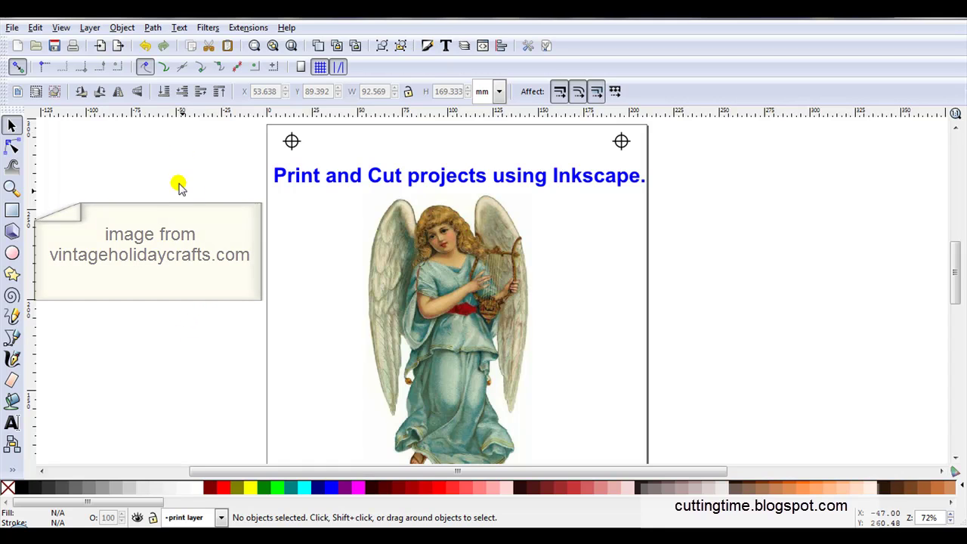
- Show the current document's layers and switch the current layer among reg marks, cut and print
left_click(92, 28)
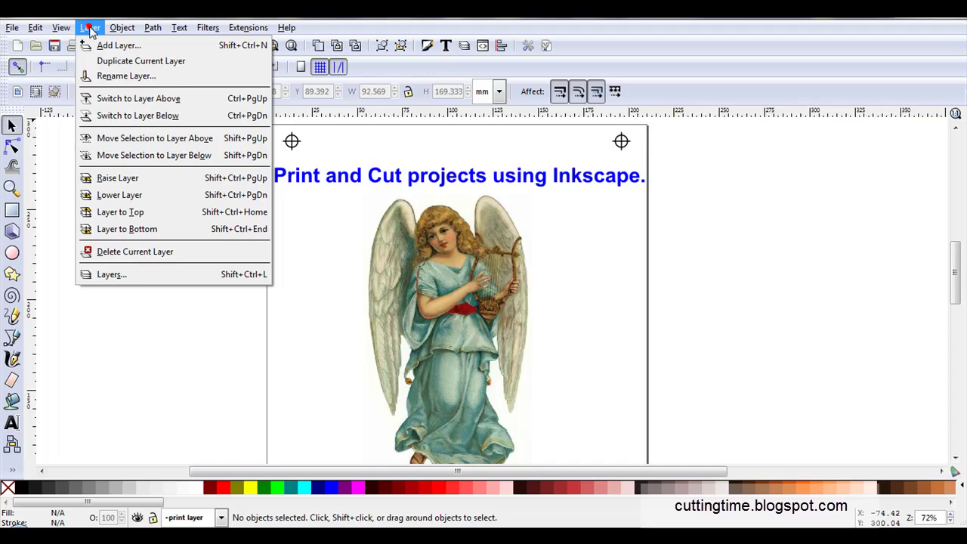
left_click(139, 269)
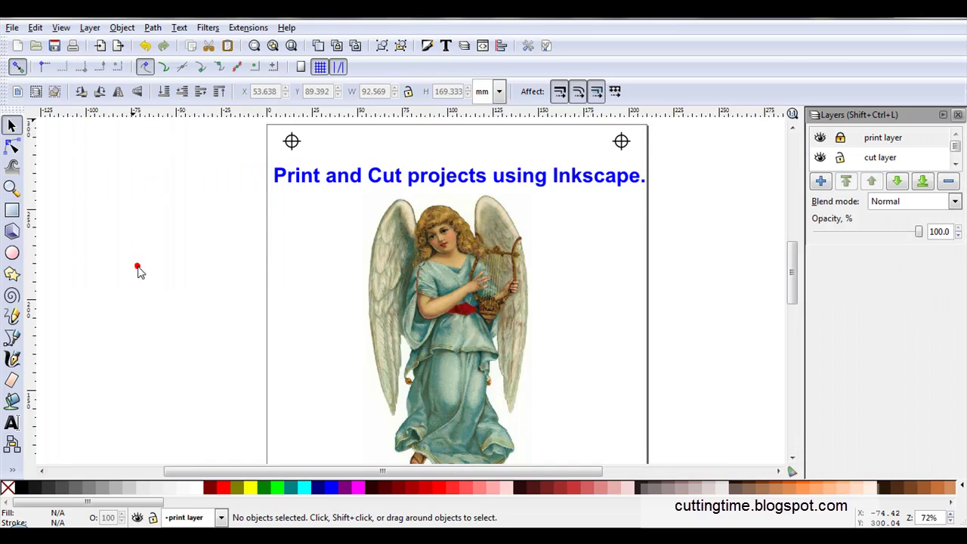
left_click_drag(958, 147, 958, 154)
left_click(893, 161)
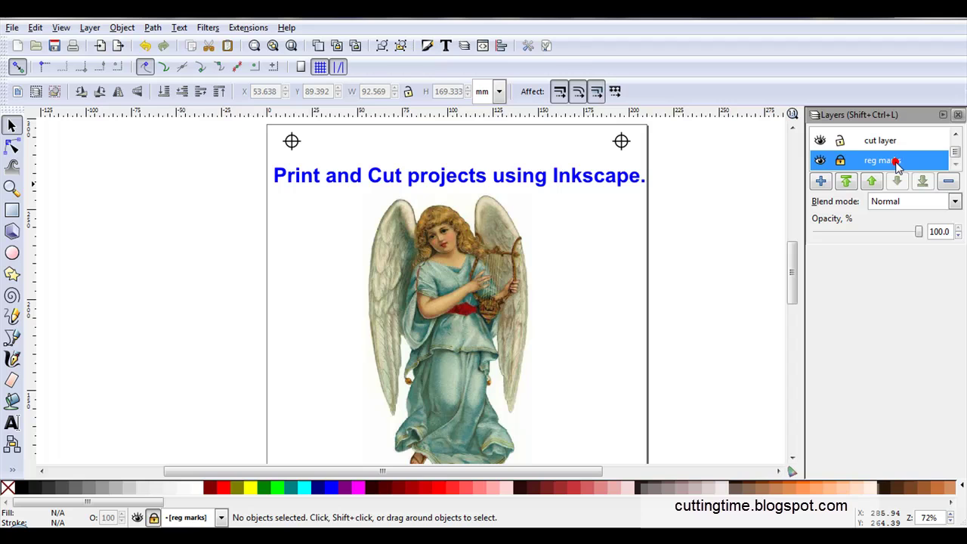
left_click(883, 141)
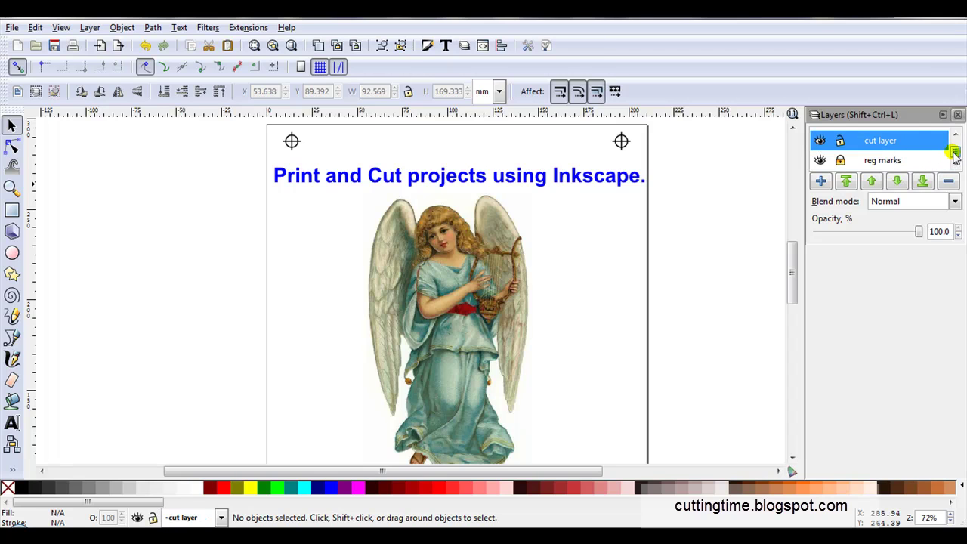
left_click_drag(956, 155, 954, 142)
left_click(912, 138)
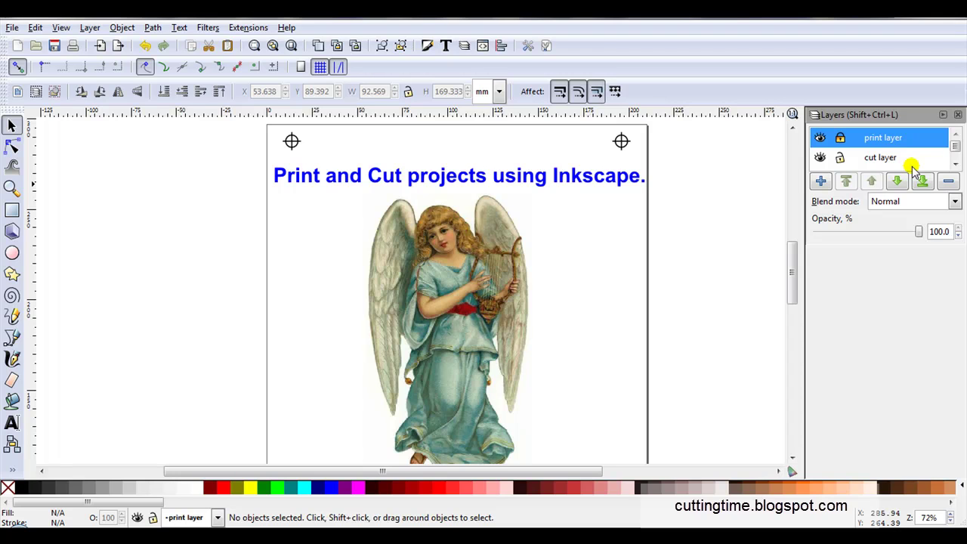
key("ctrl+shift+l")
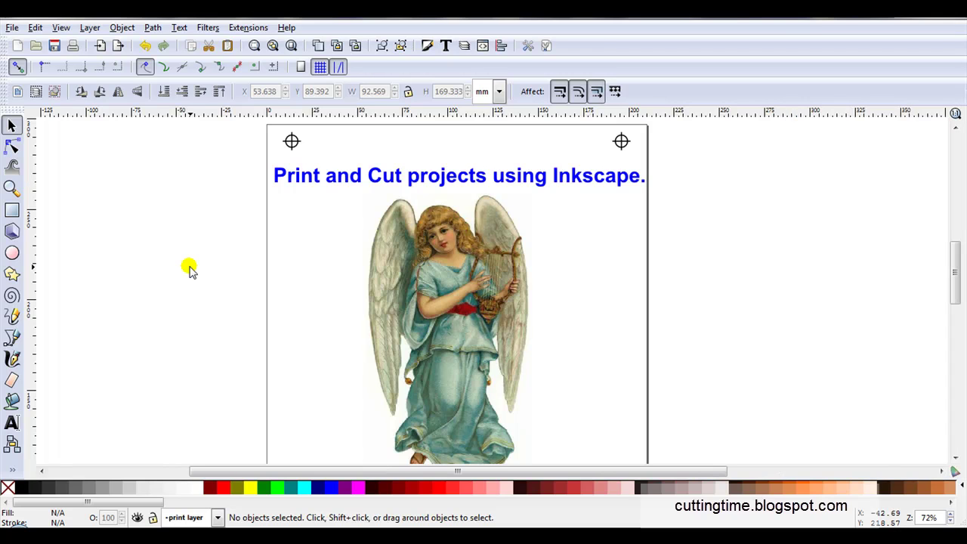
- Start a new document from the registration template
left_click(12, 28)
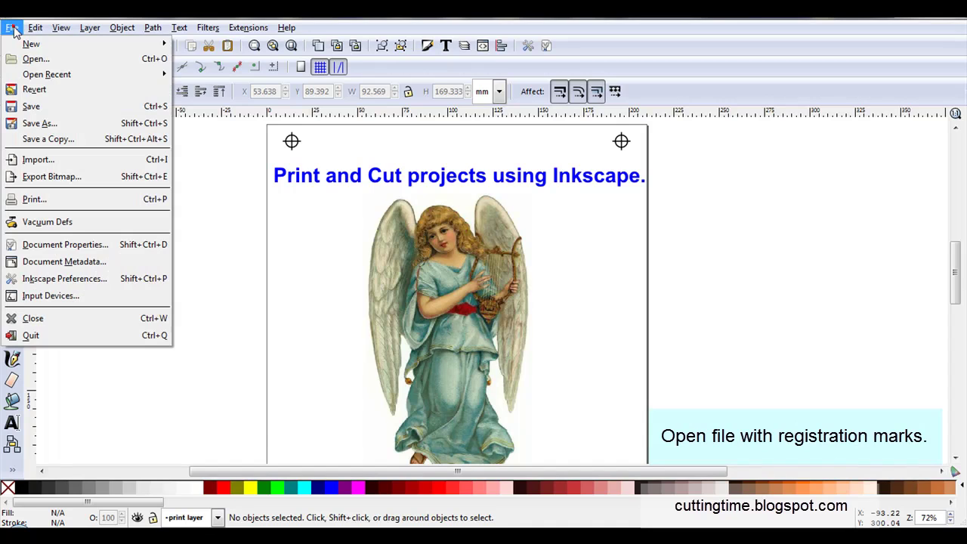
mouse_move(25, 45)
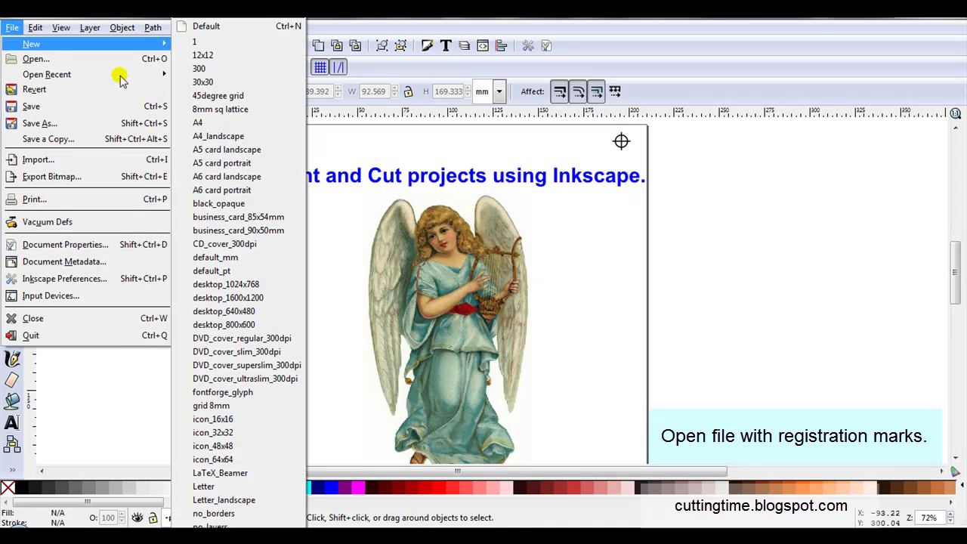
scroll(276, 385, "down", 3)
scroll(272, 411, "down", 1)
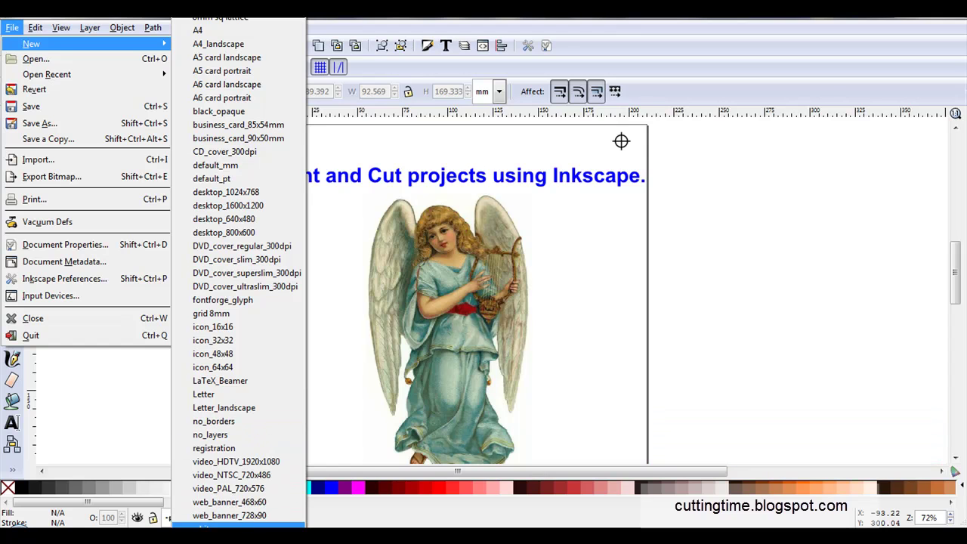
left_click(234, 451)
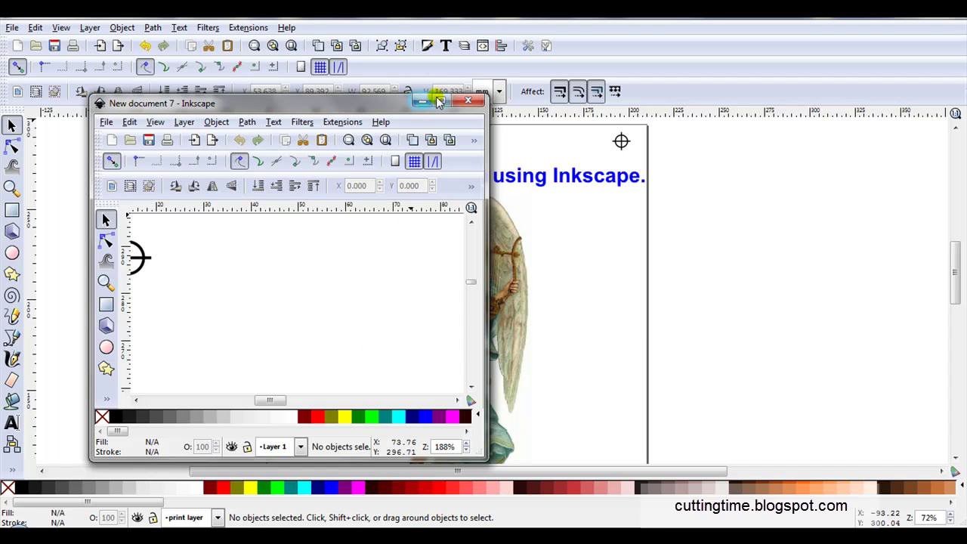
- Maximize the new window and paste the angel image onto the page
left_click(438, 100)
scroll(403, 247, "down", 2)
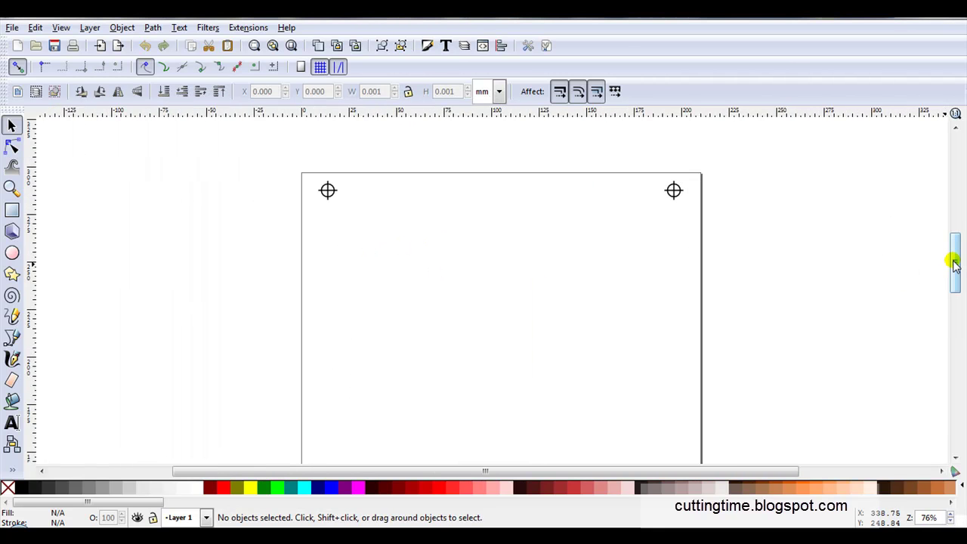
scroll(954, 262, "down", 2)
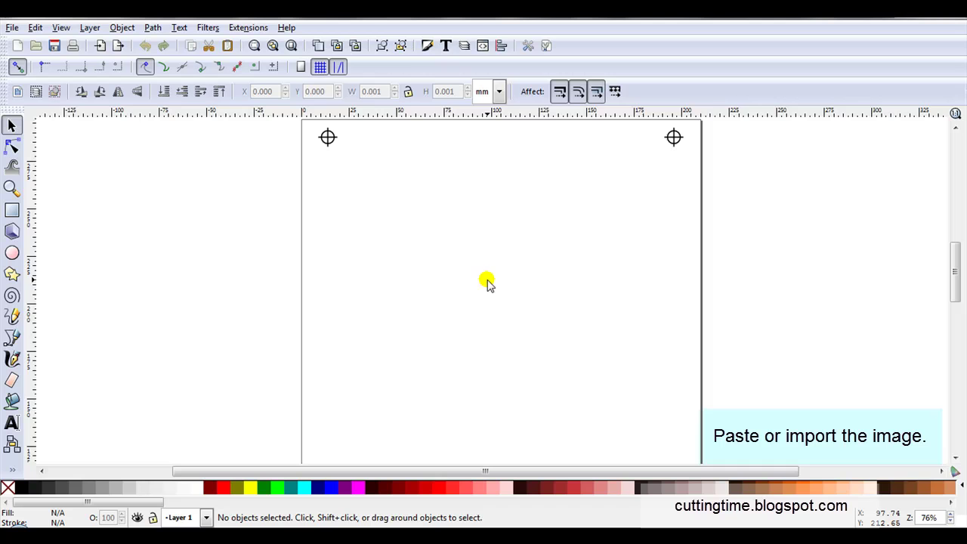
right_click(452, 287)
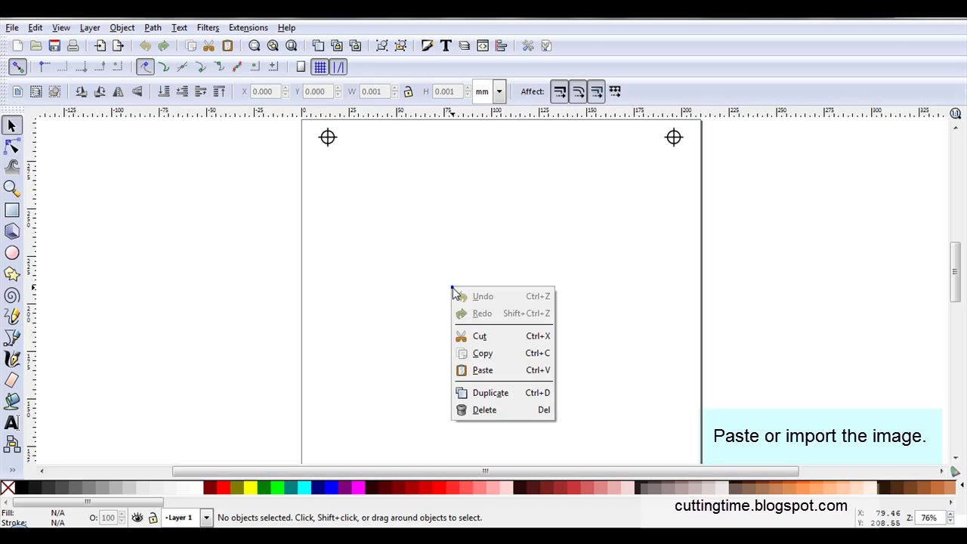
left_click(480, 370)
- Open Trace Bitmap and preview a Brightness cutoff trace of the angel
key("minus")
scroll(539, 305, "up", 1)
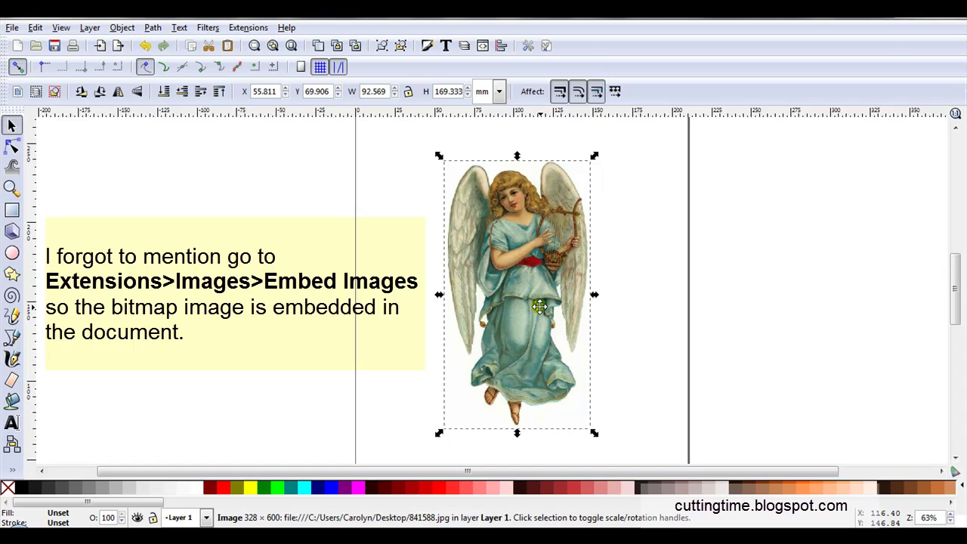
left_click(152, 28)
left_click(185, 79)
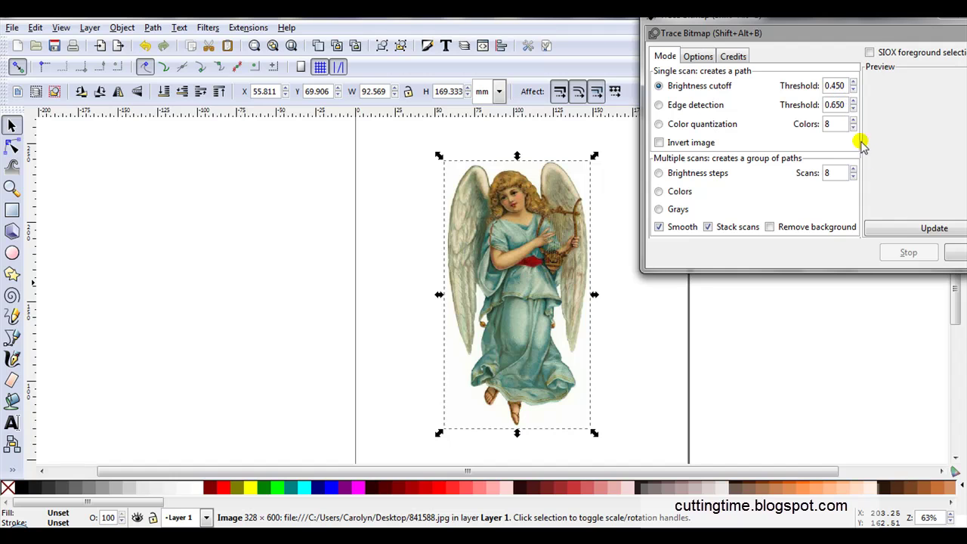
left_click(899, 225)
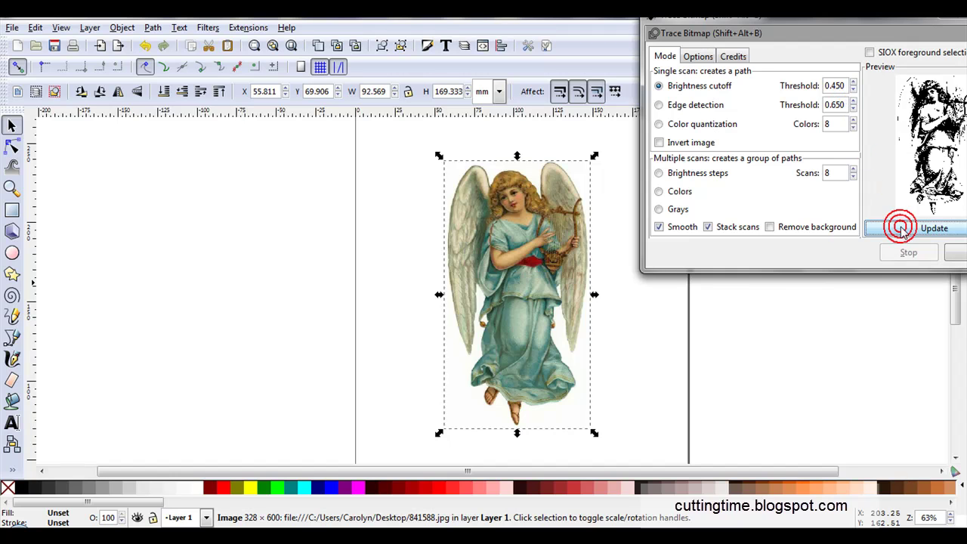
left_click_drag(869, 33, 843, 35)
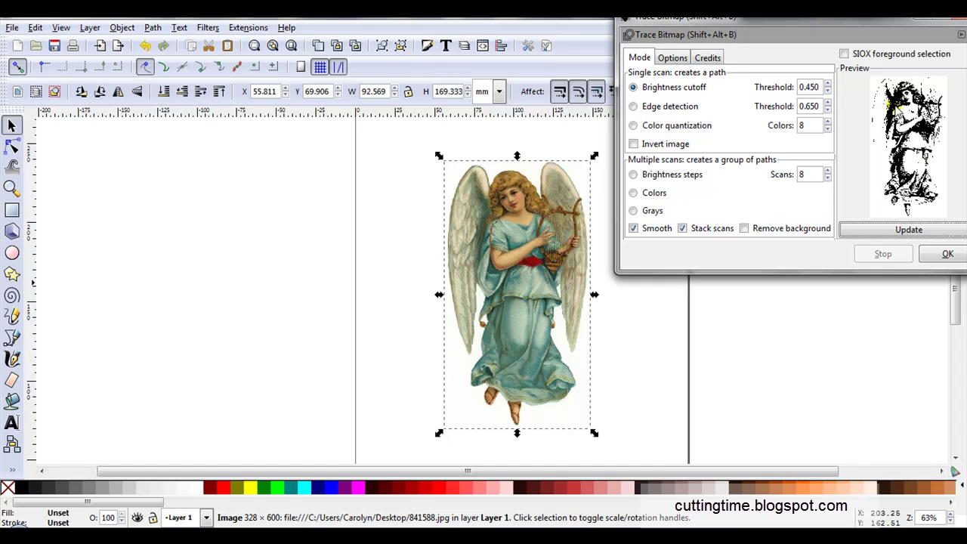
- Raise the threshold to 0.870, update the preview, create the silhouette and close the dialog
left_click(828, 84)
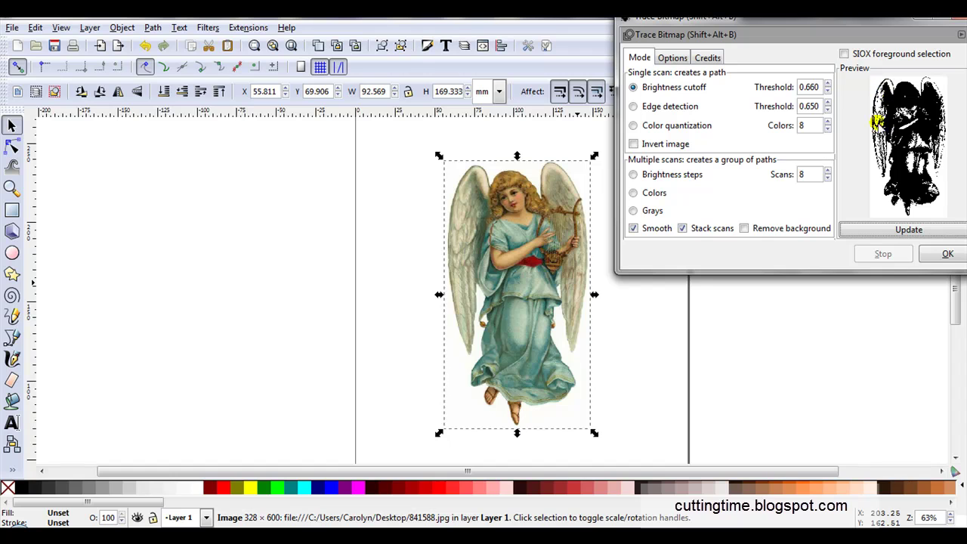
left_click(828, 84)
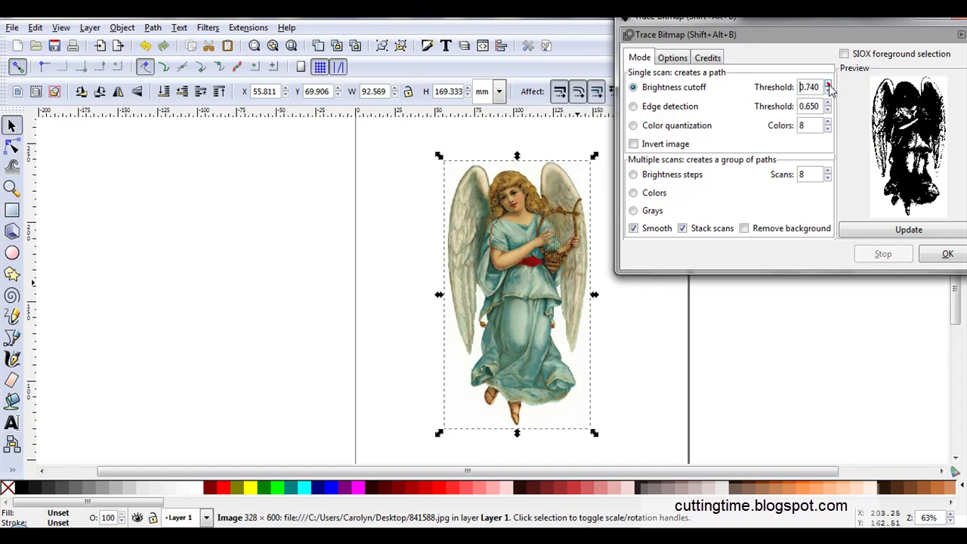
left_click(899, 229)
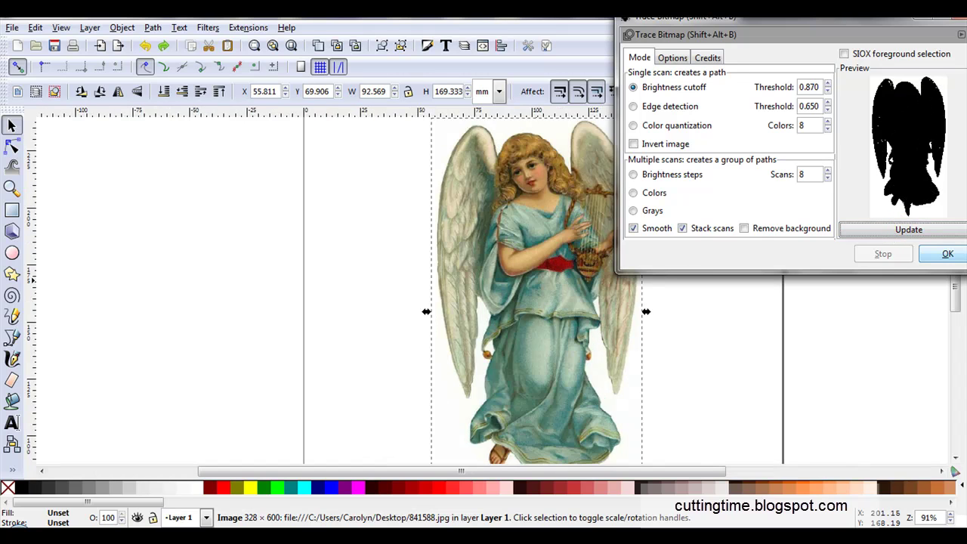
left_click(951, 253)
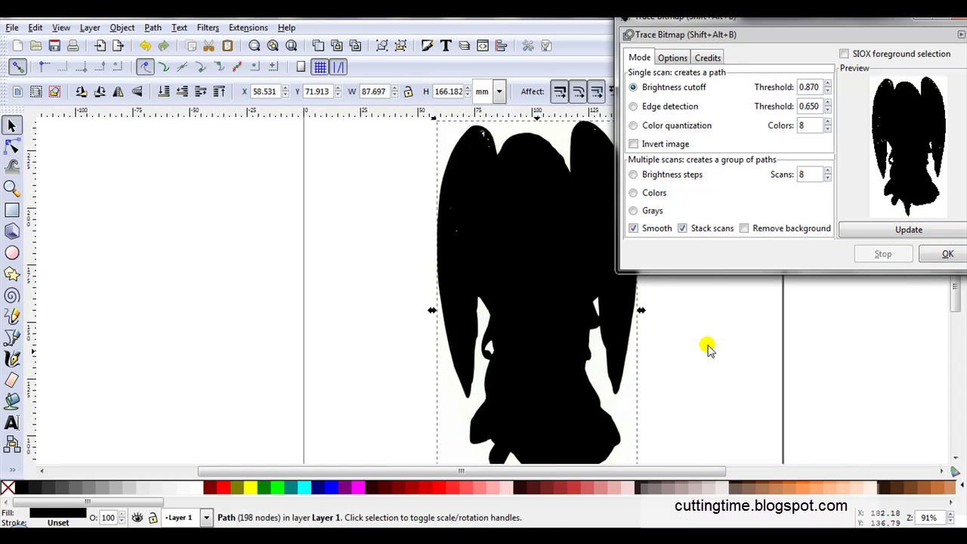
scroll(705, 346, "down", 1)
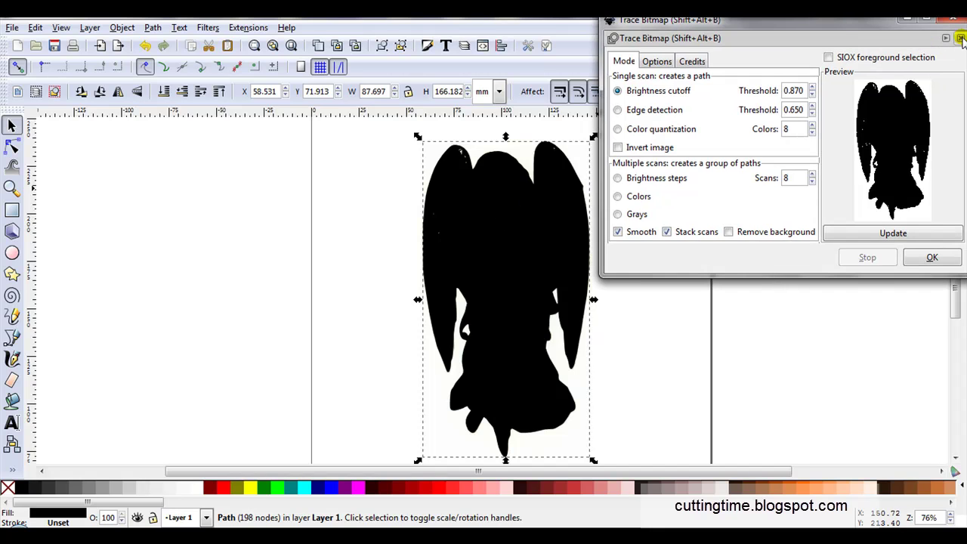
left_click(960, 35)
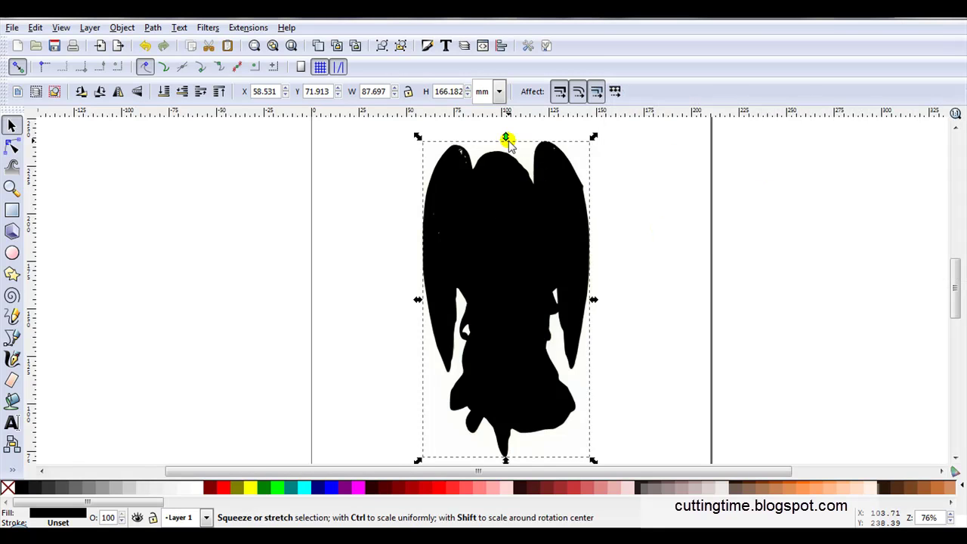
- Break the traced silhouette apart into separate paths
scroll(470, 153, "up", 5)
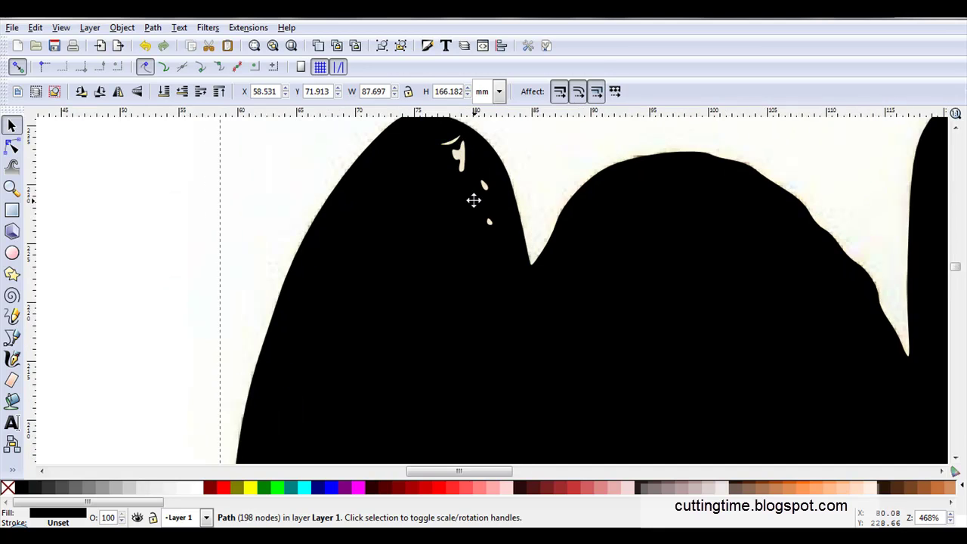
scroll(472, 203, "down", 5)
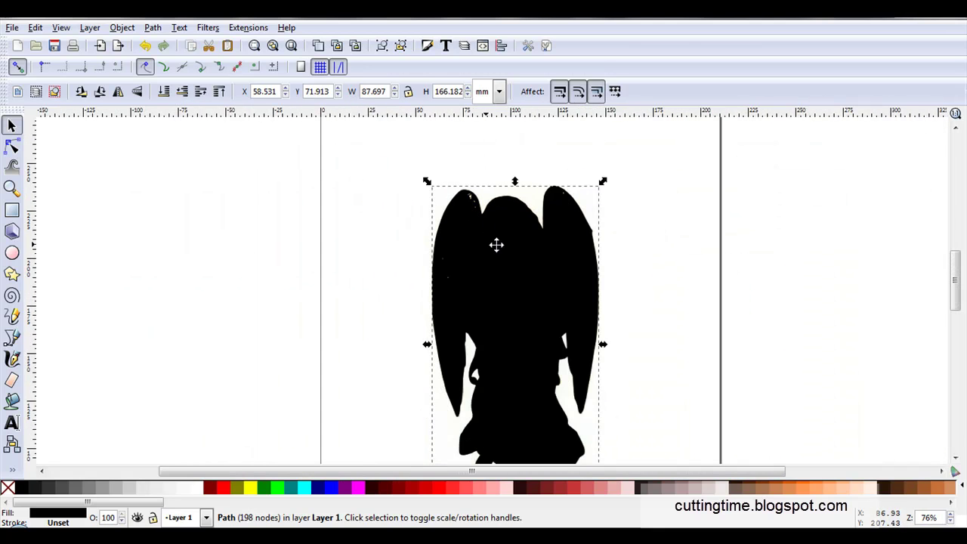
left_click(151, 28)
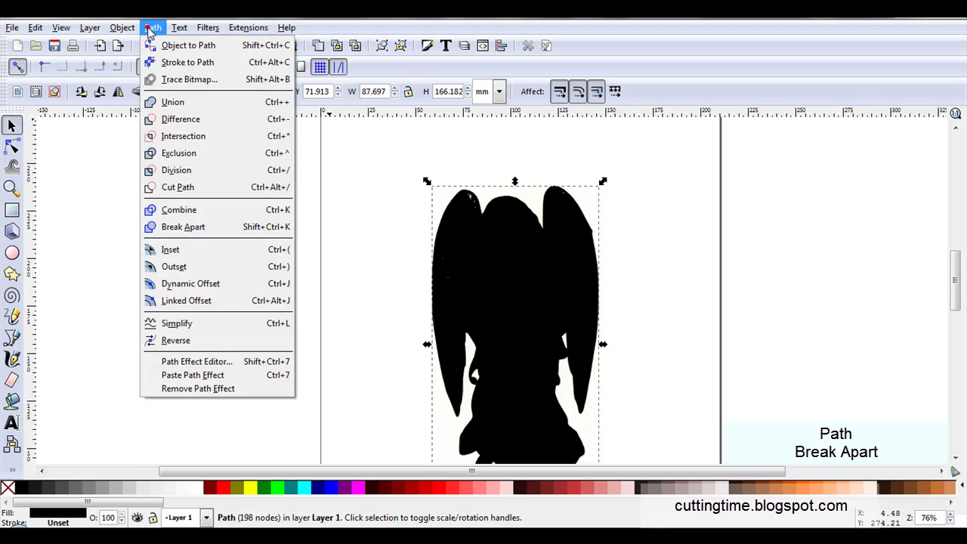
left_click(205, 226)
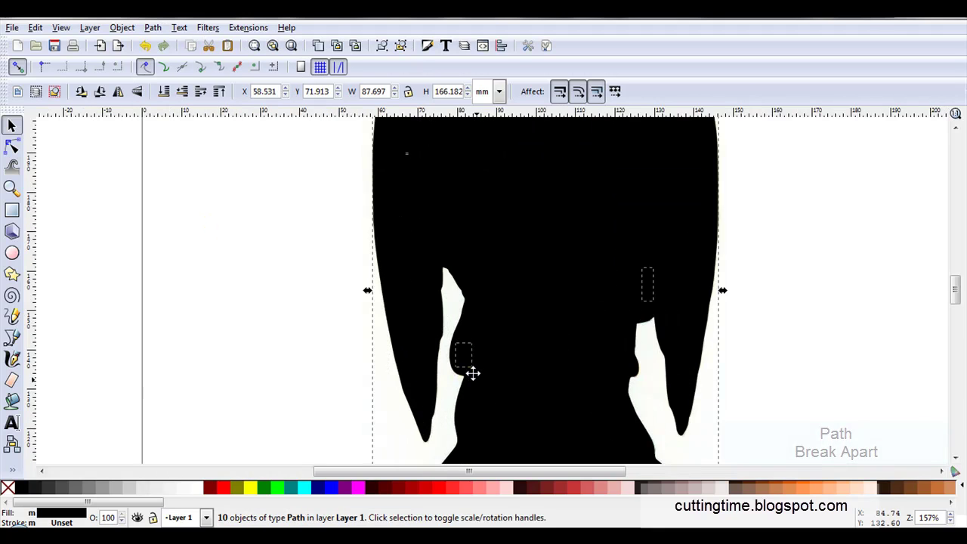
- Union the 10 pieces back into one solid path
scroll(486, 391, "up", 2)
scroll(546, 345, "down", 2)
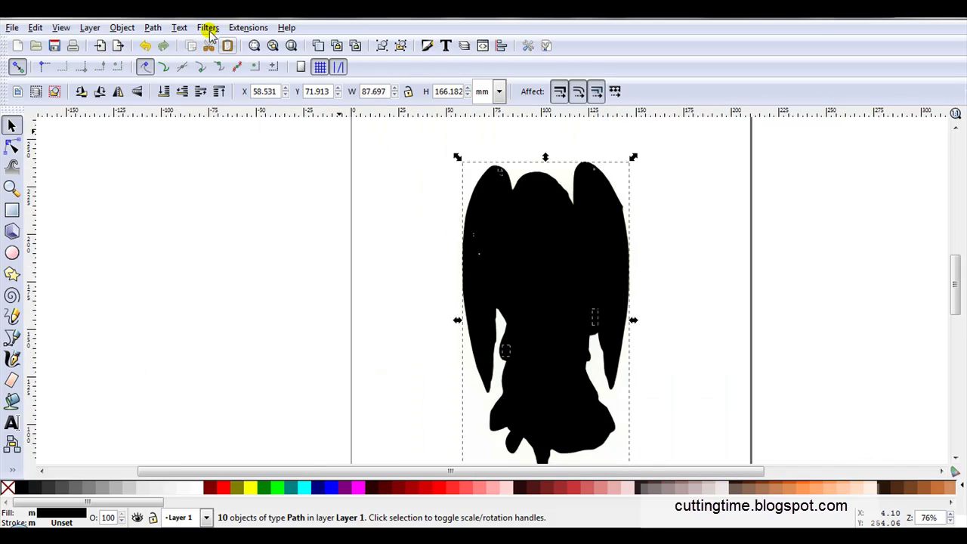
left_click(153, 28)
left_click(165, 101)
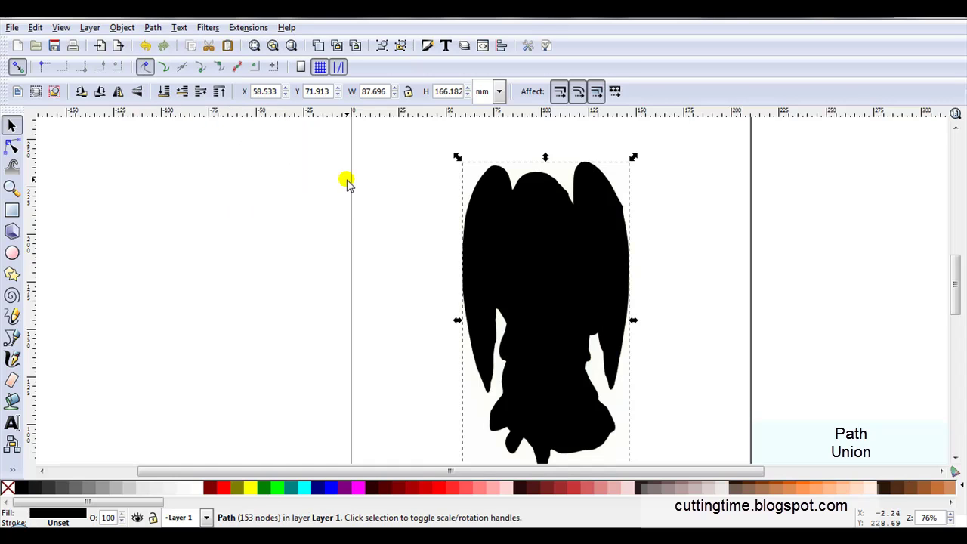
- Give the merged angel path a black stroke and remove its fill, then zoom to check the outline
key("ctrl+shift+v")
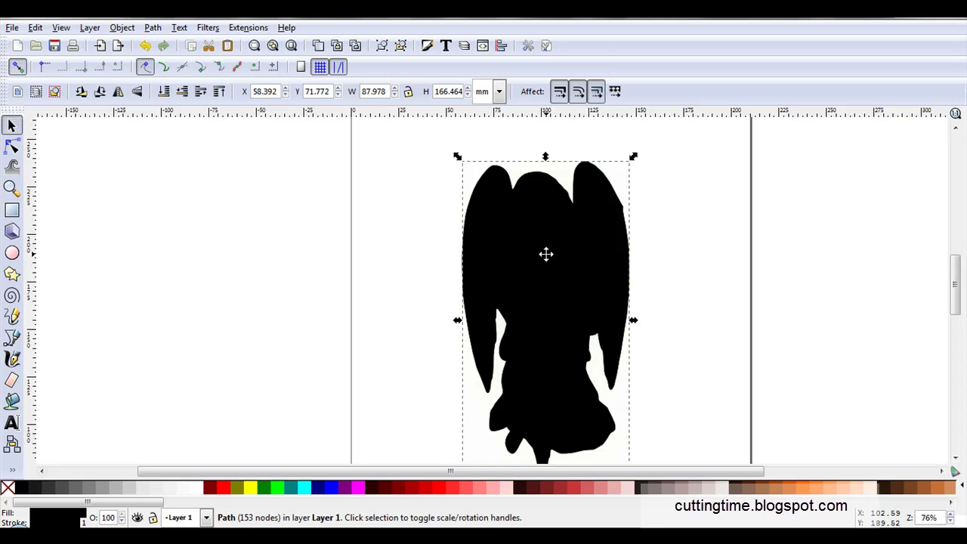
right_click(61, 518)
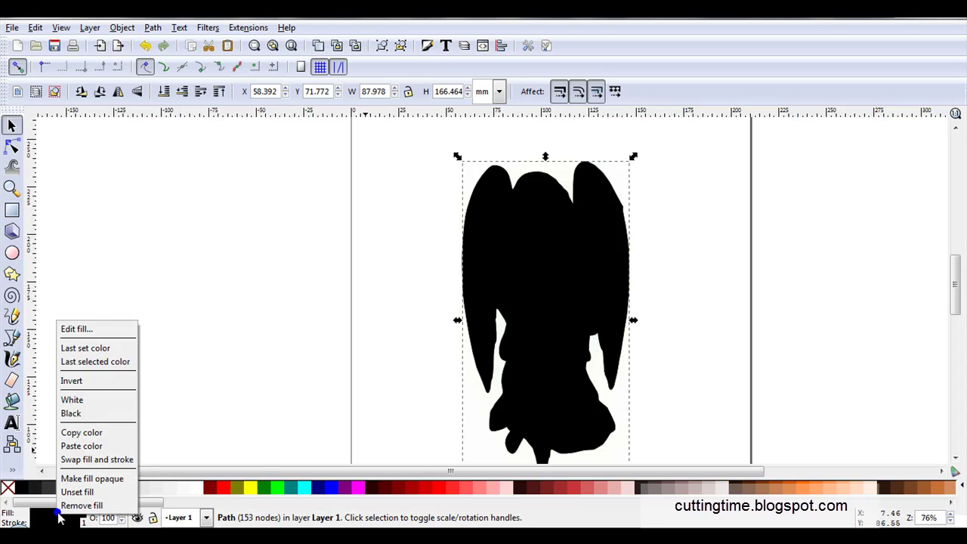
left_click(121, 505)
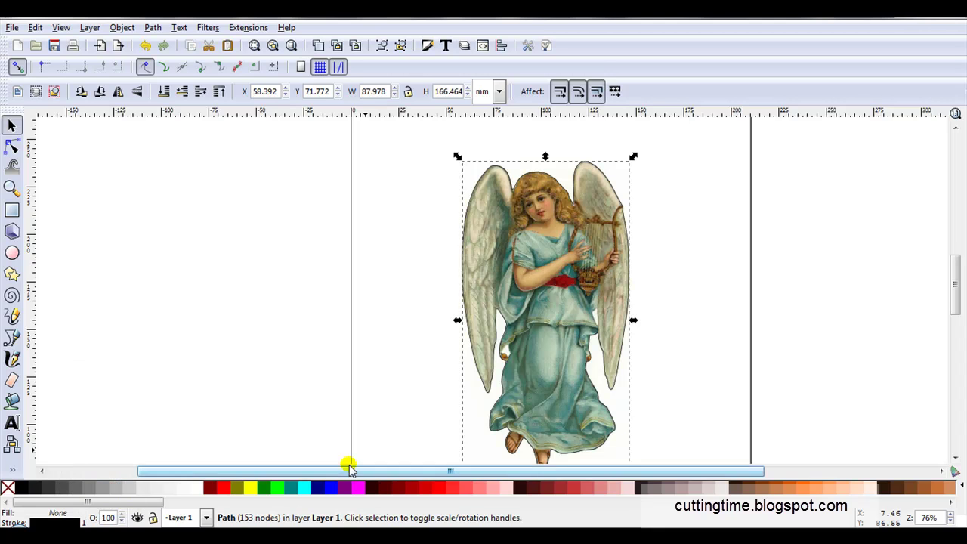
scroll(488, 394, "up", 4)
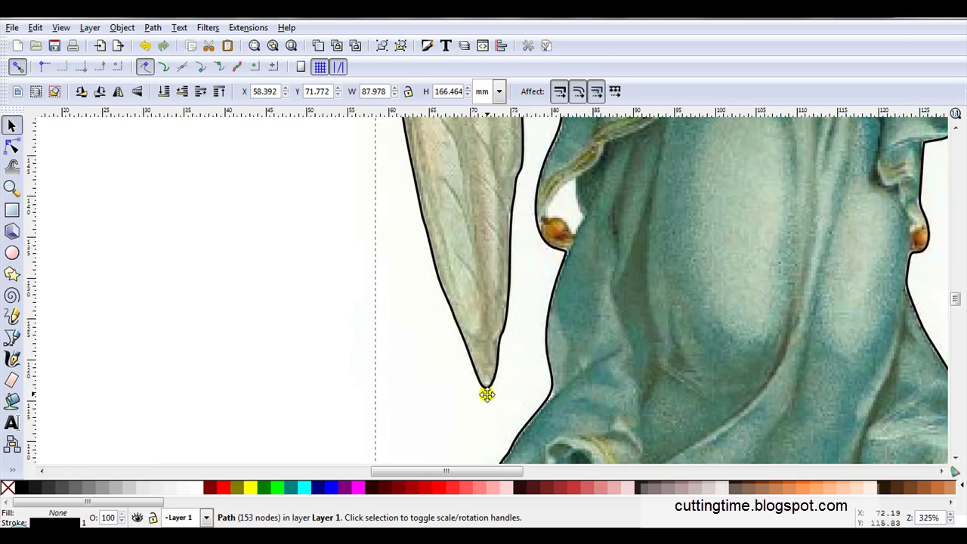
scroll(483, 400, "down", 1)
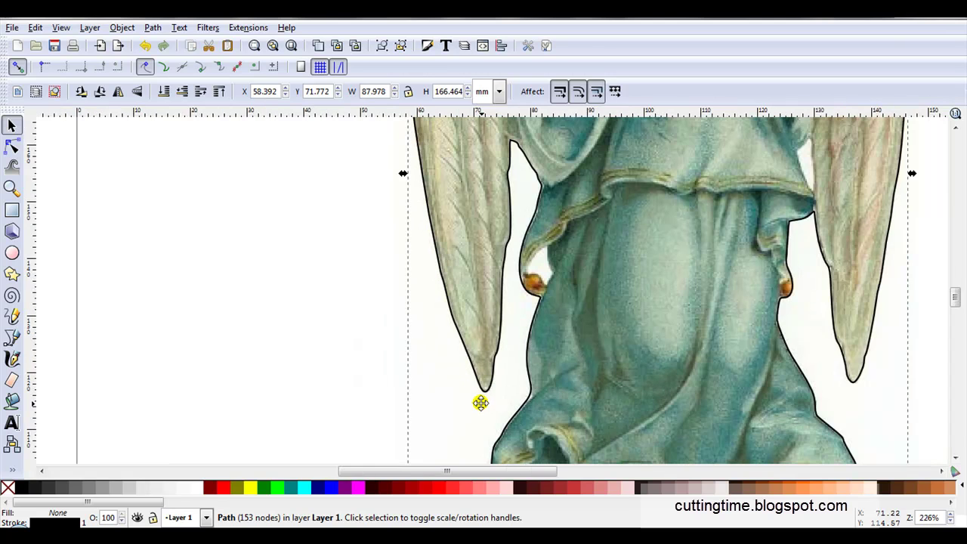
scroll(481, 403, "up", 3)
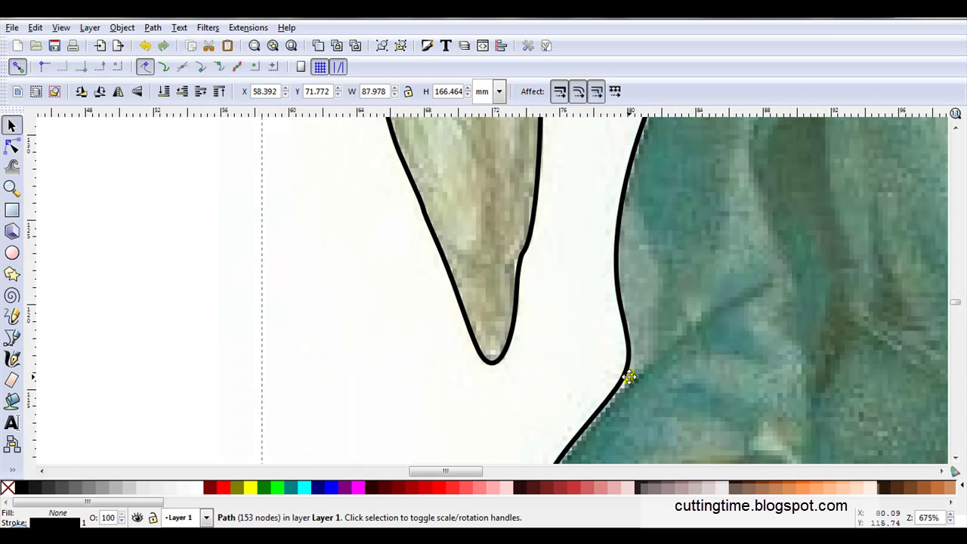
- Set the angel outline's stroke paint to red (f60000ff) in Fill and Stroke
left_click(60, 520)
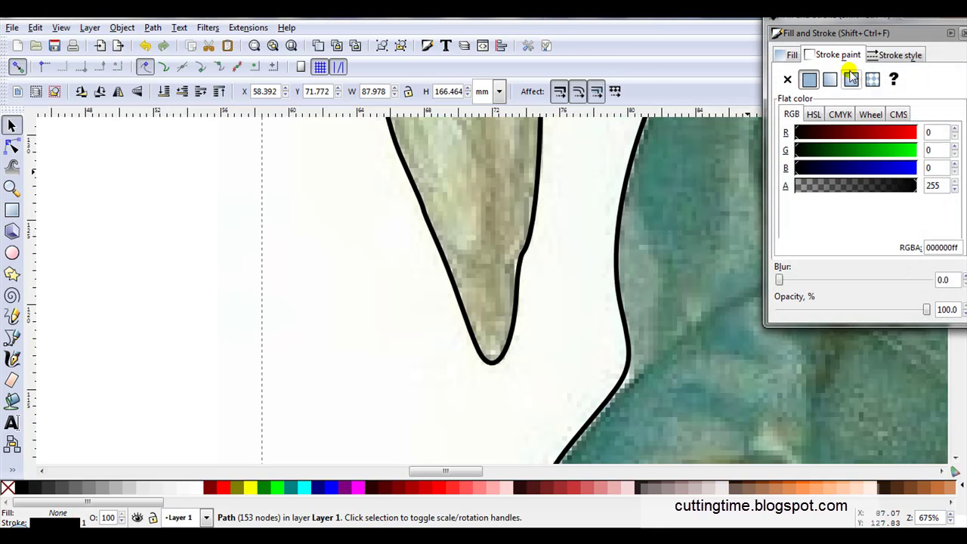
left_click_drag(887, 133, 912, 133)
scroll(451, 339, "right", 3)
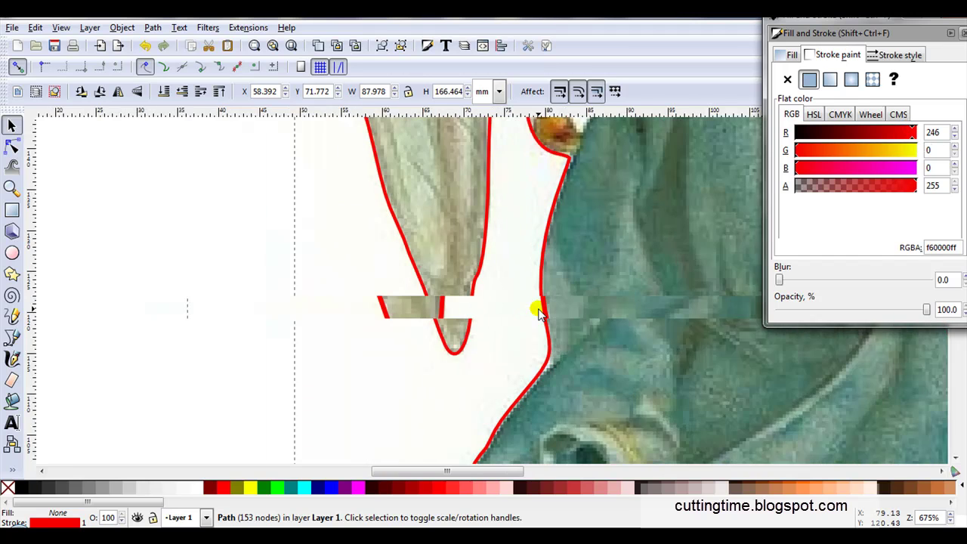
left_click(961, 33)
scroll(399, 290, "down", 5)
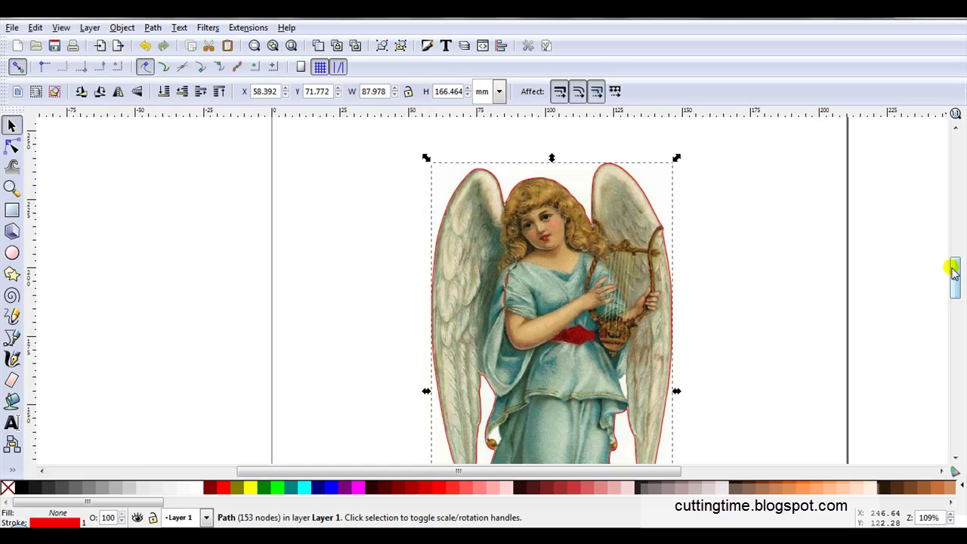
scroll(498, 195, "up", 3)
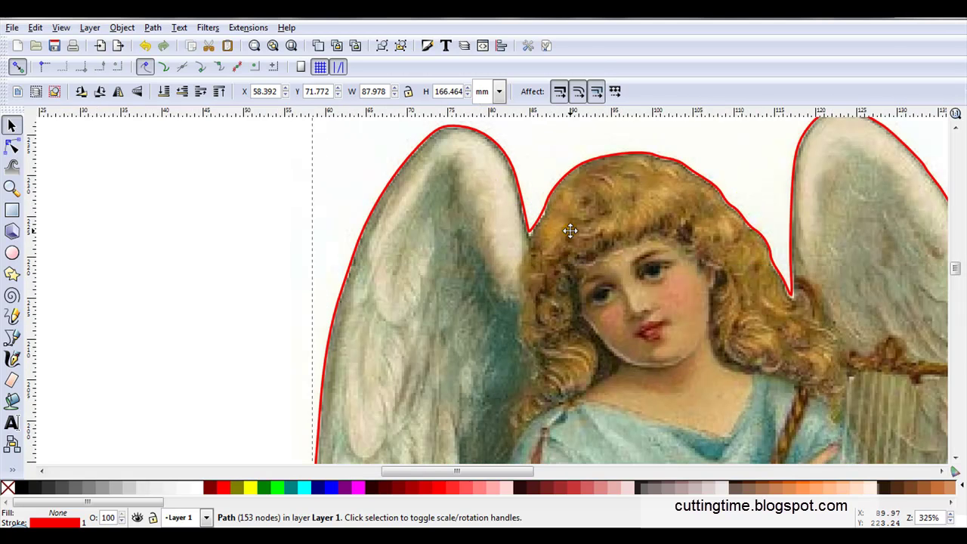
scroll(533, 235, "up", 1)
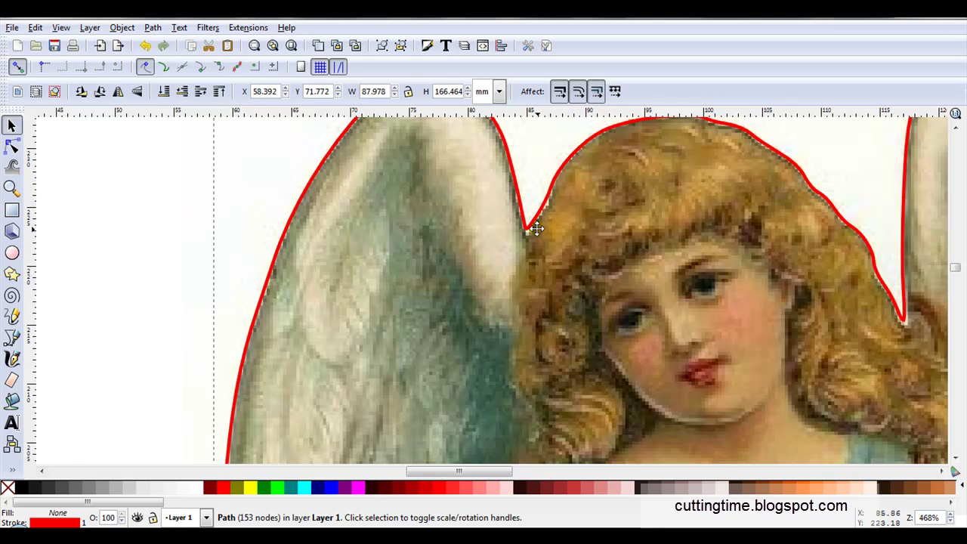
scroll(540, 228, "up", 1)
scroll(555, 203, "up", 1)
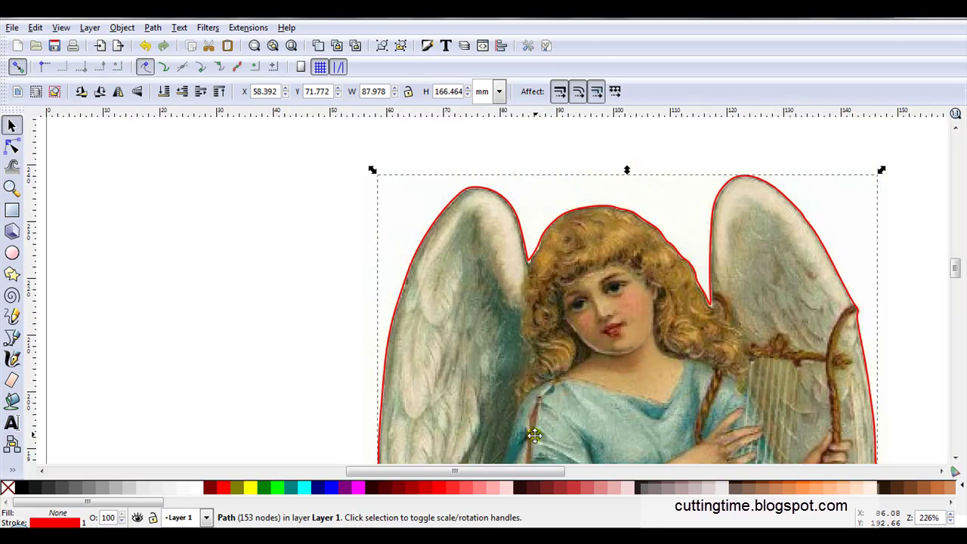
scroll(565, 257, "down", 4)
left_click_drag(542, 468, 557, 468)
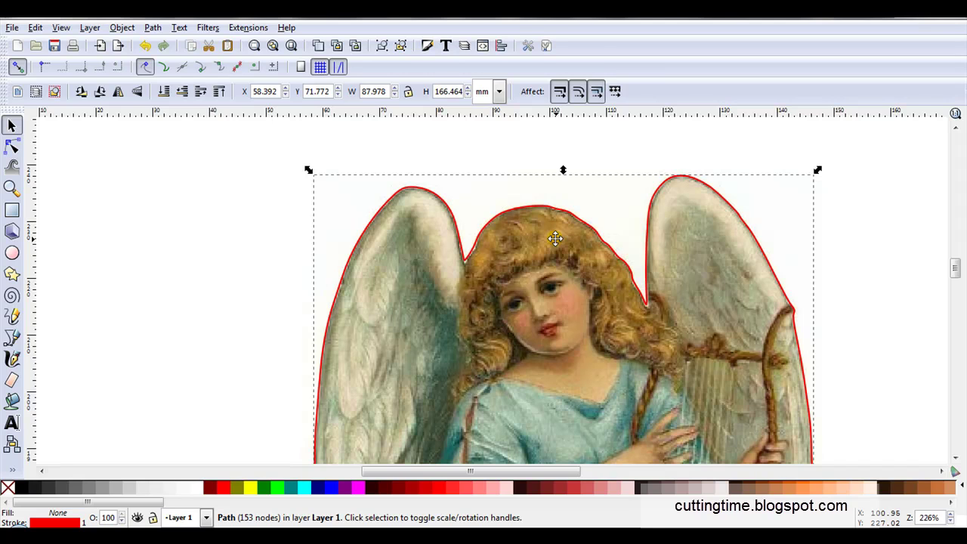
- Open Preferences at the Steps page, showing Inset/Outset at 1 px
left_click(529, 47)
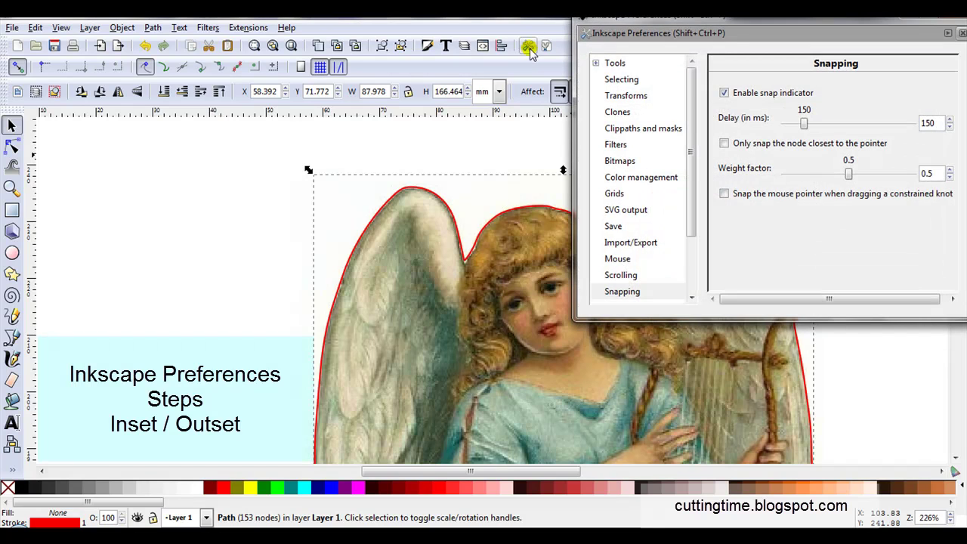
scroll(691, 266, "down", 2)
left_click(635, 261)
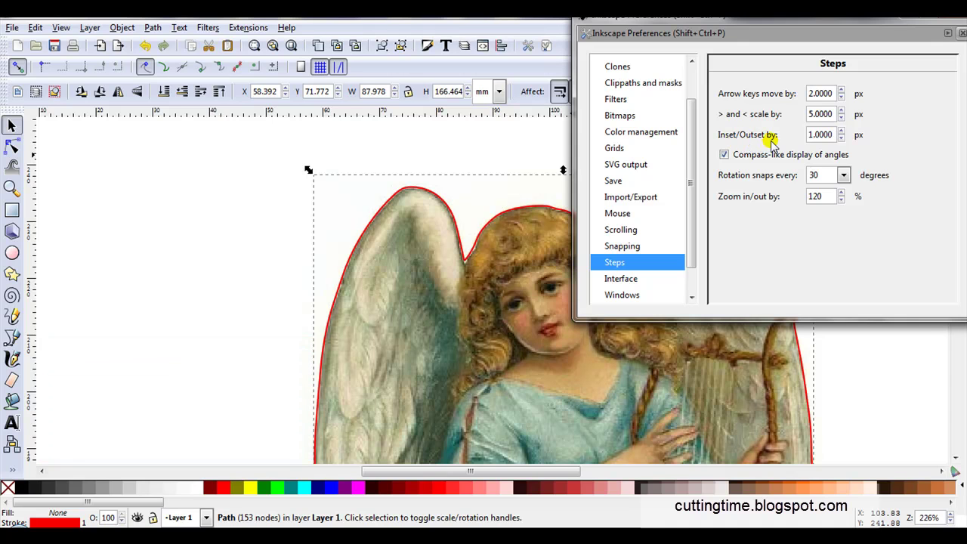
- Inset the red angel outline one step inward
key("plus")
key("plus")
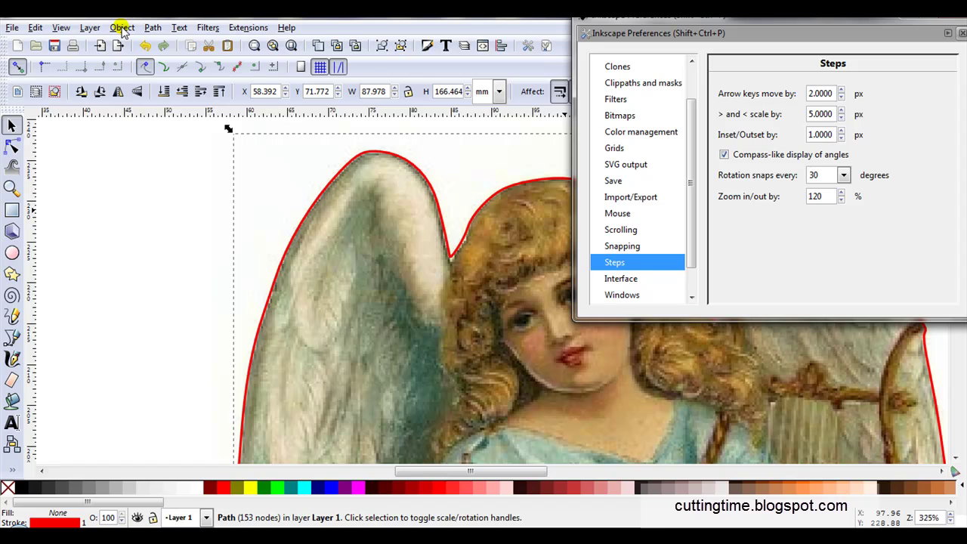
left_click(153, 27)
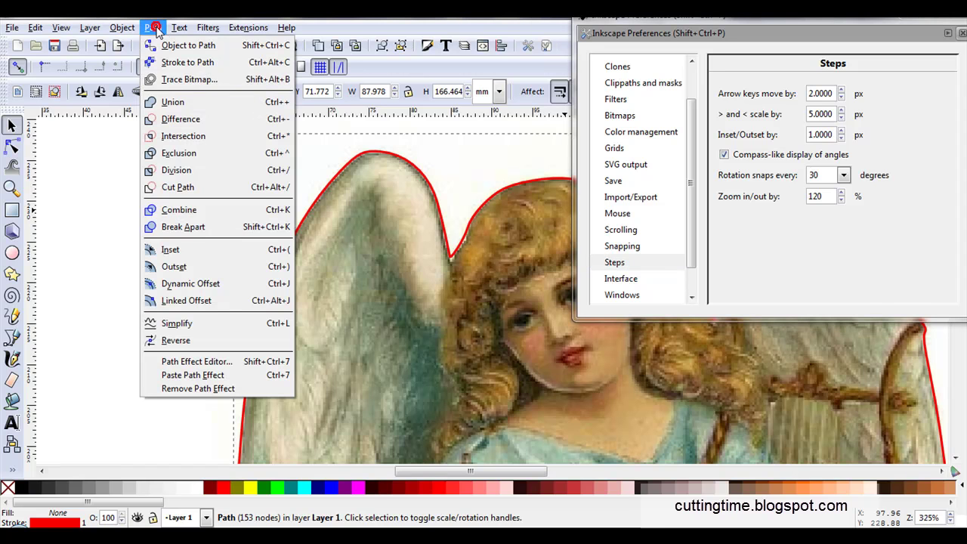
left_click(192, 249)
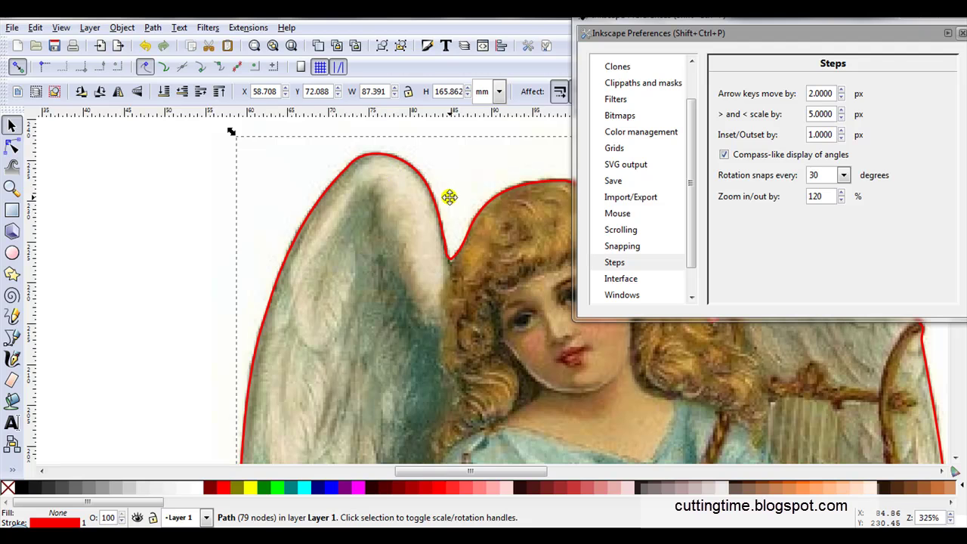
scroll(481, 232, "up", 4)
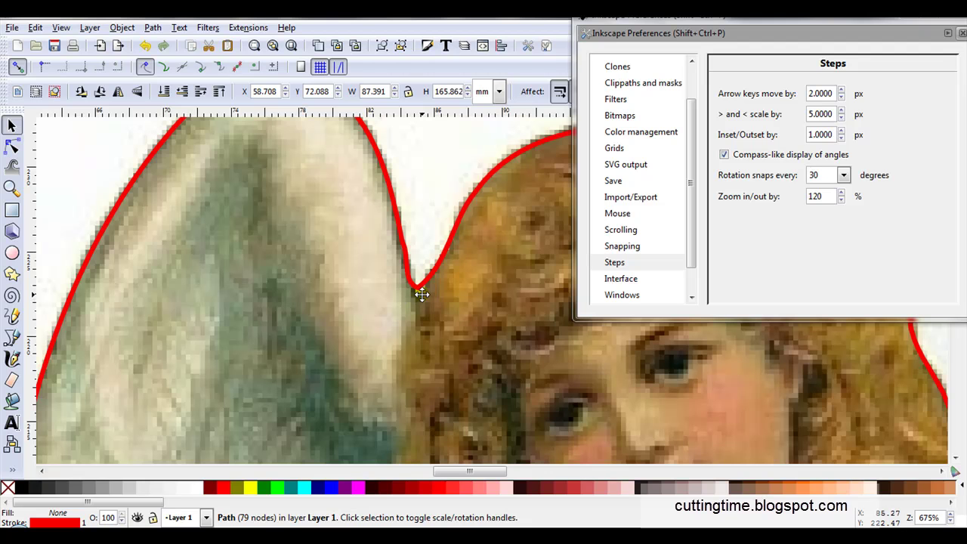
scroll(392, 287, "down", 4)
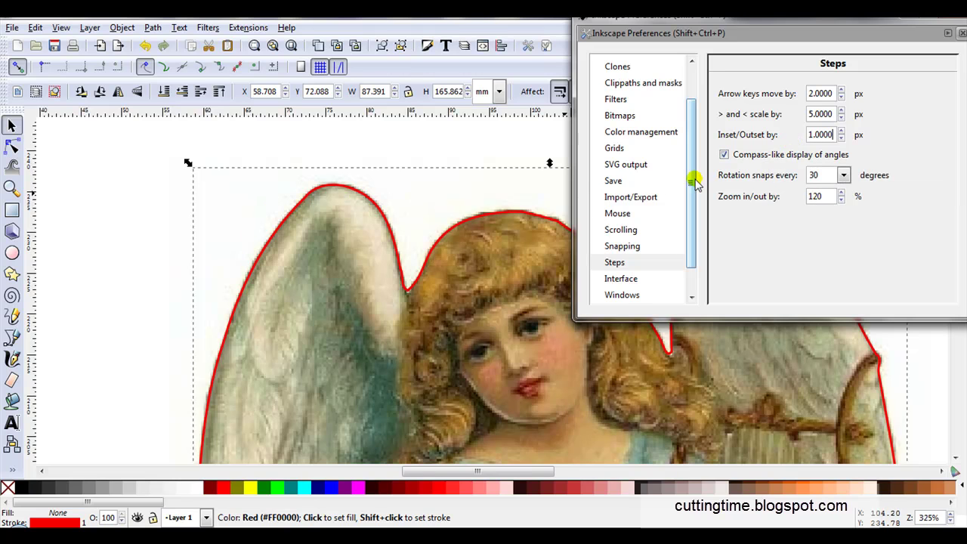
- Enter 6 as the Inset/Outset step and outset the red outline
double_click(807, 135)
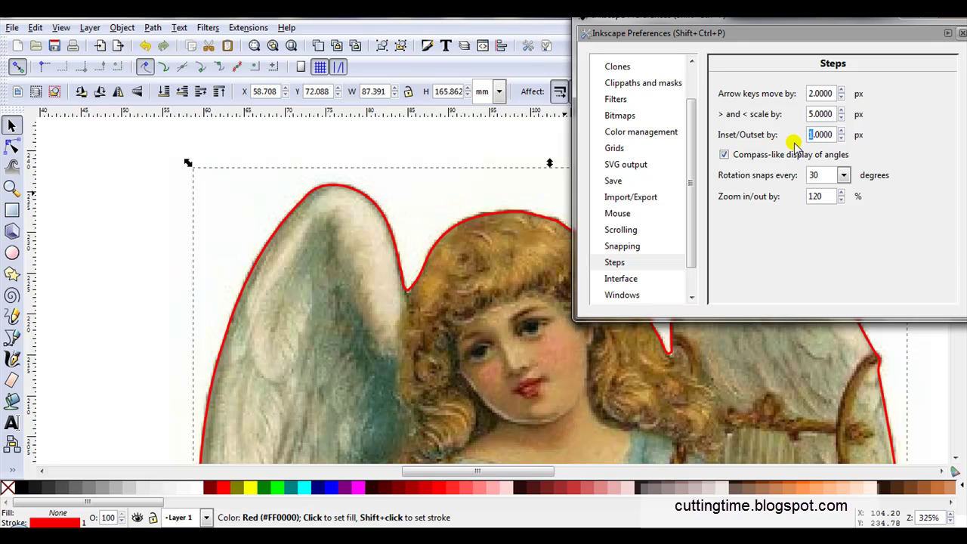
type("6")
left_click(144, 28)
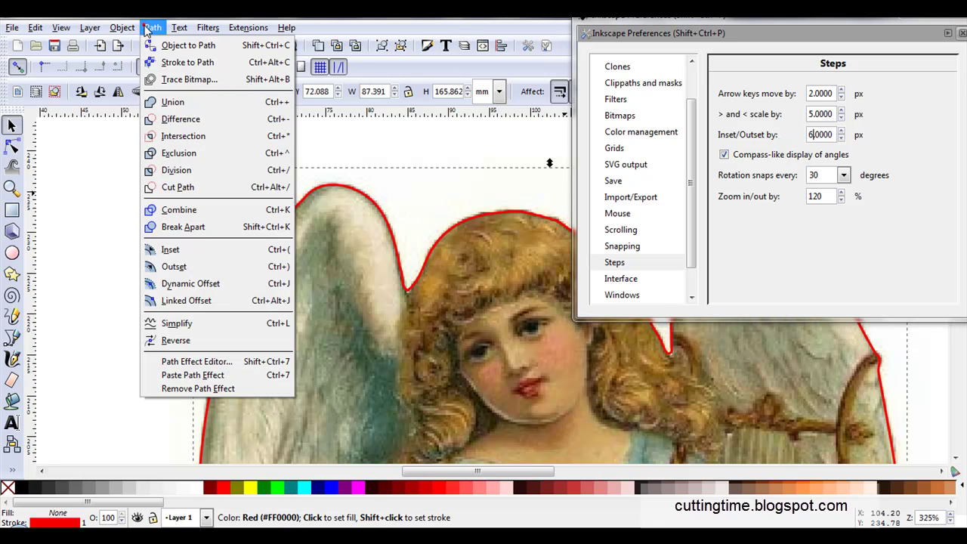
left_click(167, 261)
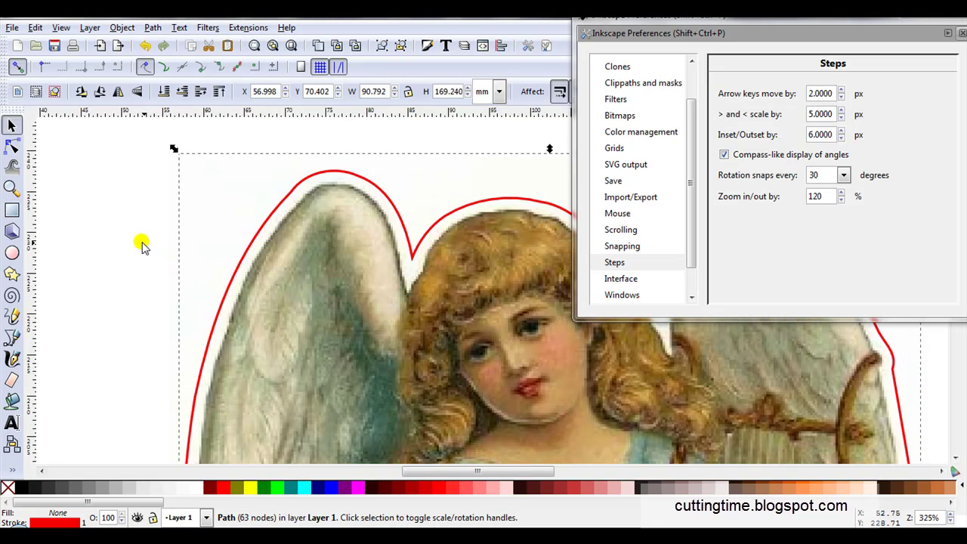
scroll(141, 246, "down", 3, "ctrl")
scroll(140, 245, "down", 1, "ctrl")
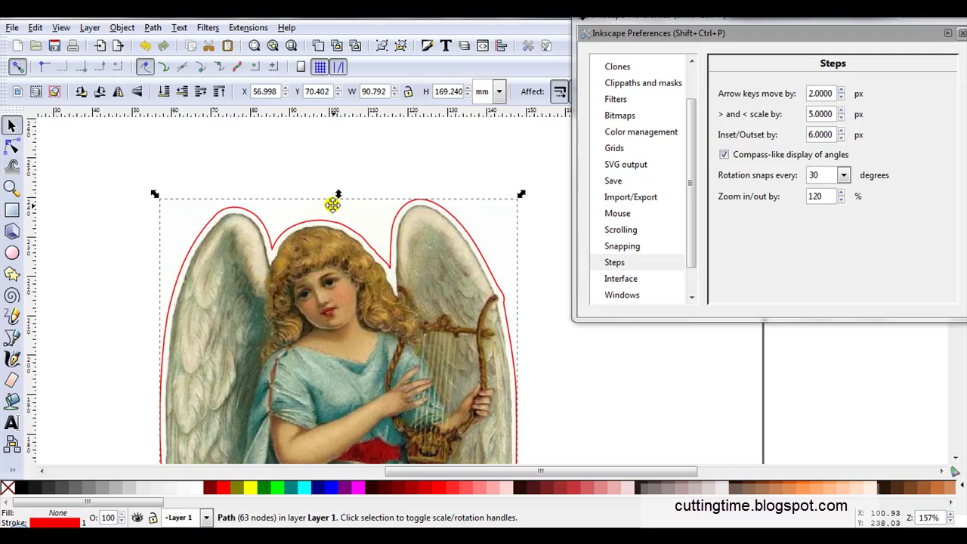
- Confirm the 6 px step, undo the outset and close Preferences
left_click(809, 135)
type("6")
scroll(158, 237, "up", 4)
left_click(158, 237)
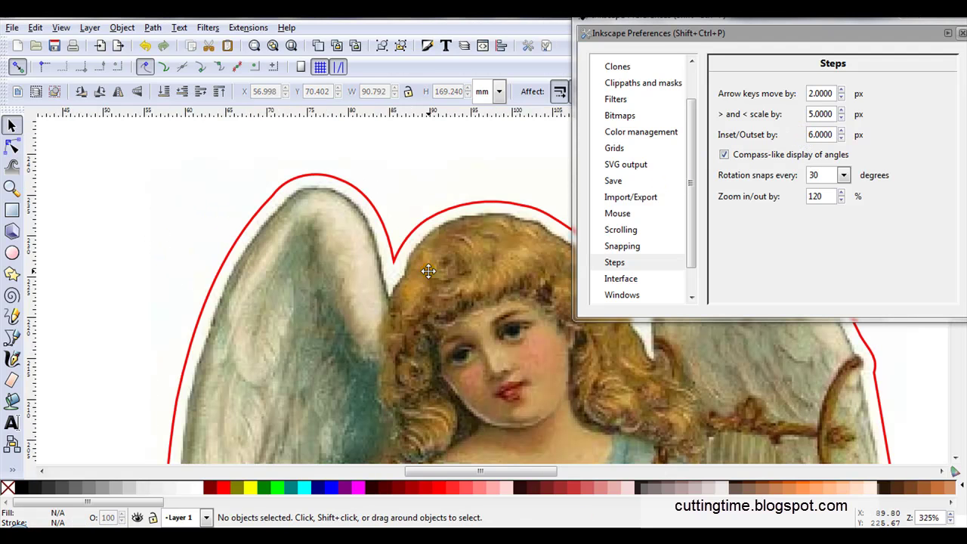
left_click(144, 45)
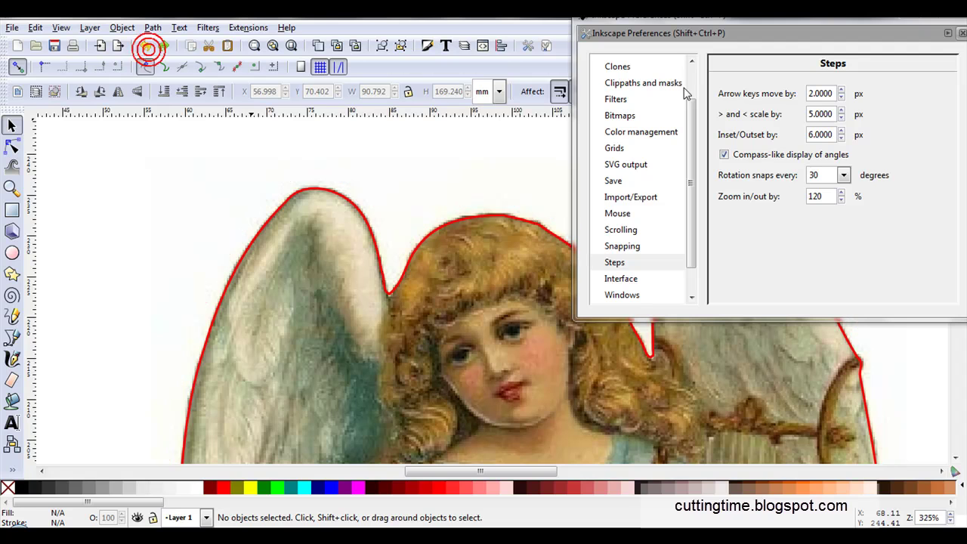
left_click(961, 34)
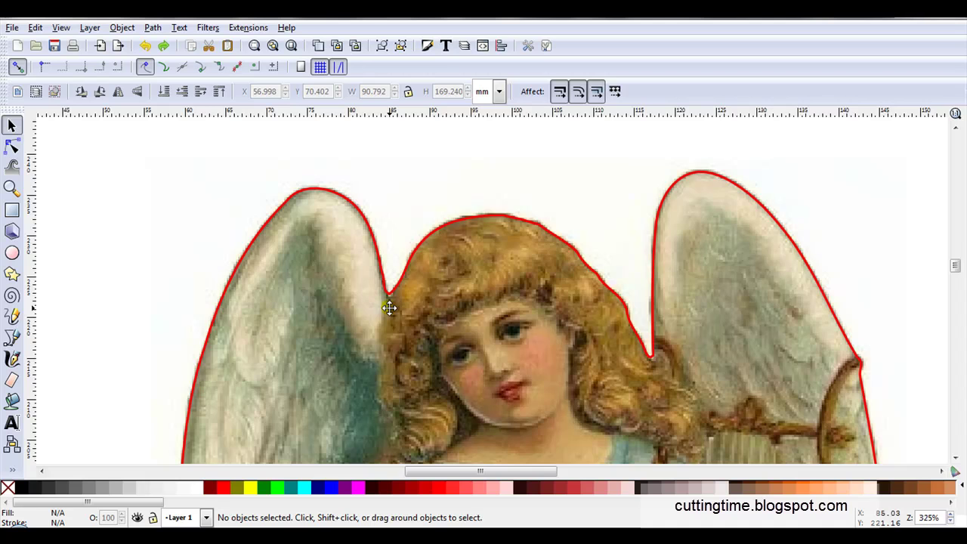
scroll(386, 315, "up", 2)
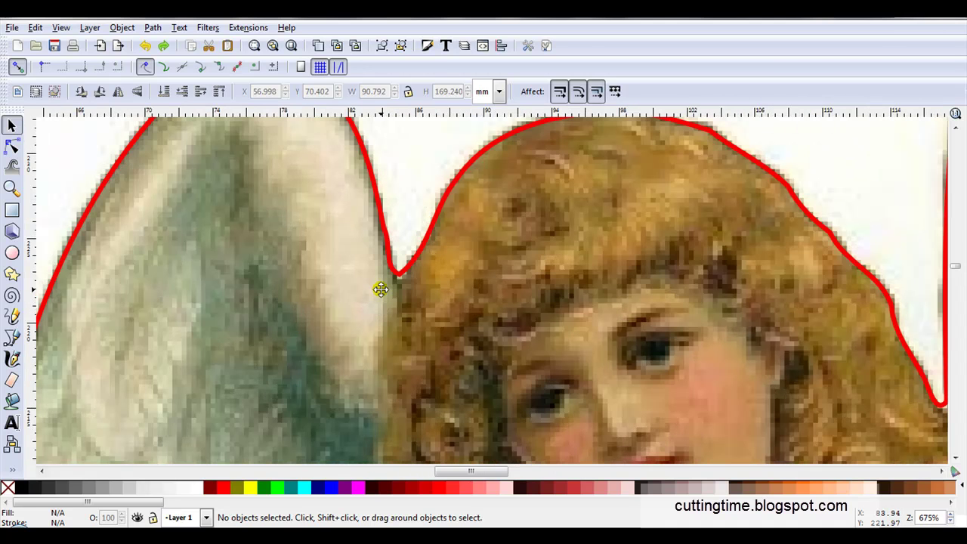
double_click(399, 275)
left_click(400, 274)
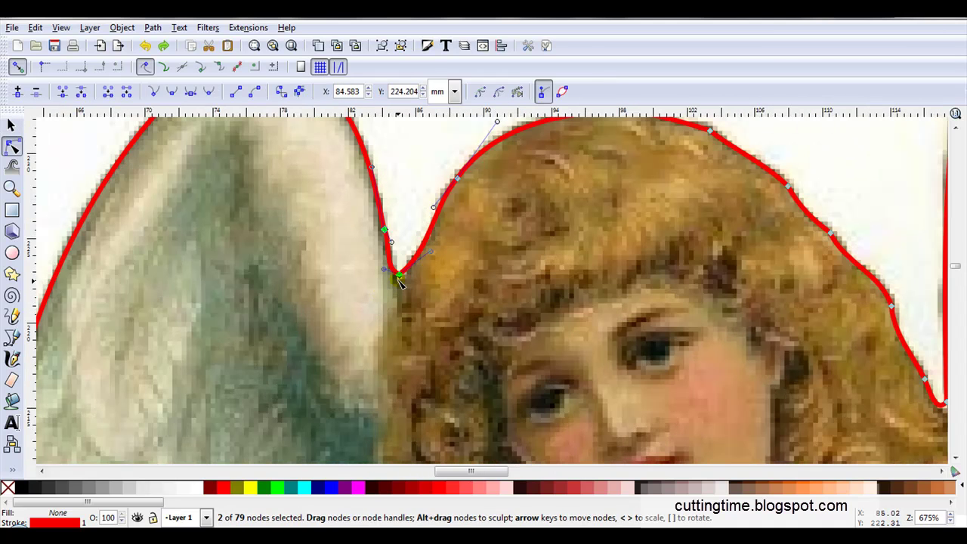
left_click_drag(398, 276, 398, 283)
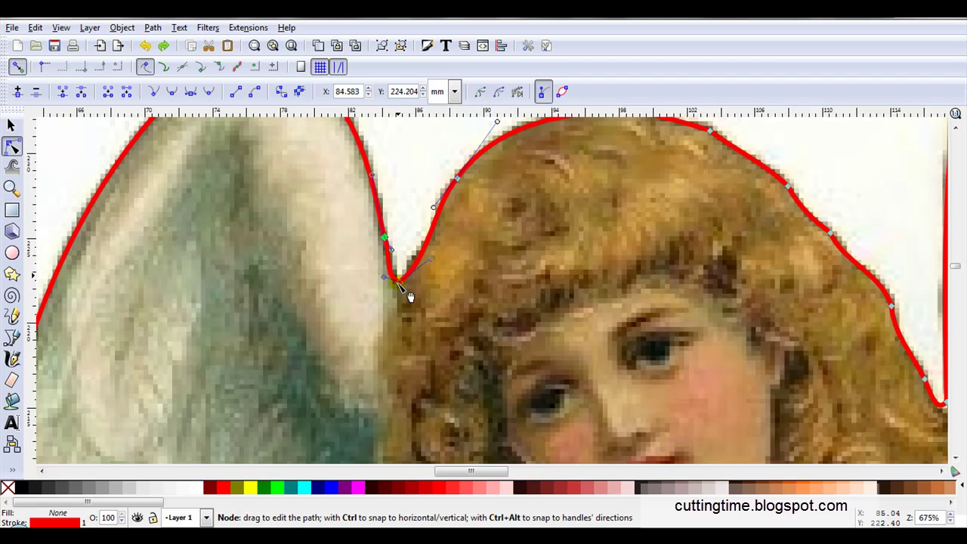
left_click(370, 261)
scroll(399, 254, "down", 1)
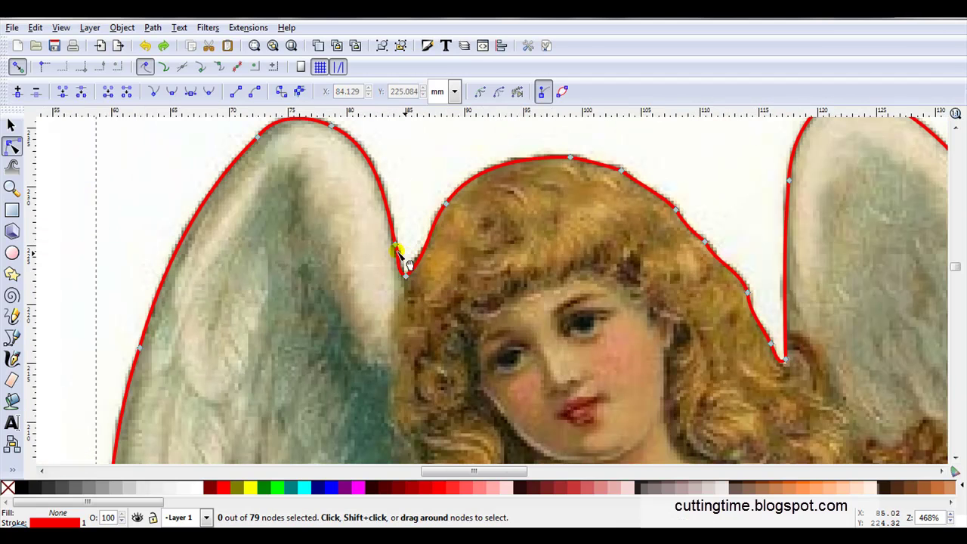
scroll(825, 375, "up", 1)
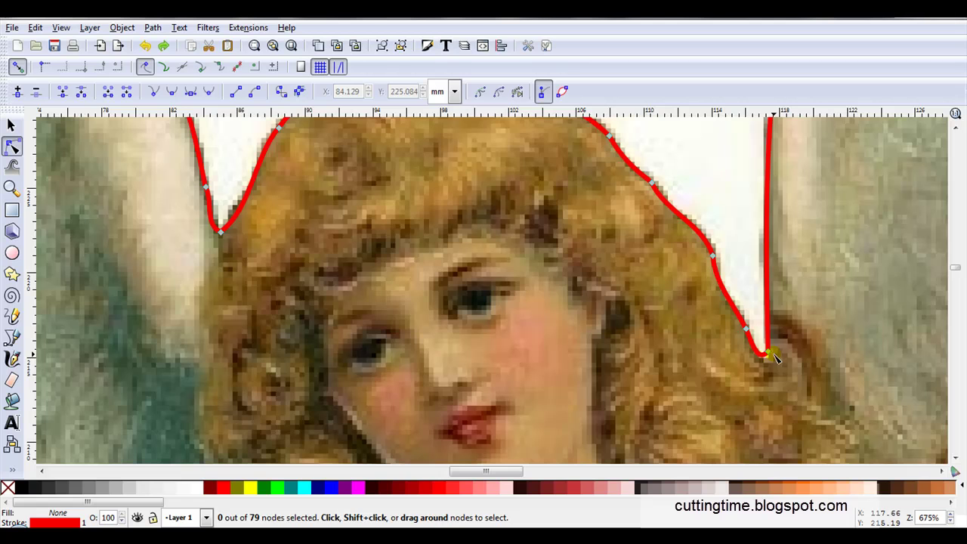
left_click(770, 356)
scroll(629, 355, "down", 3)
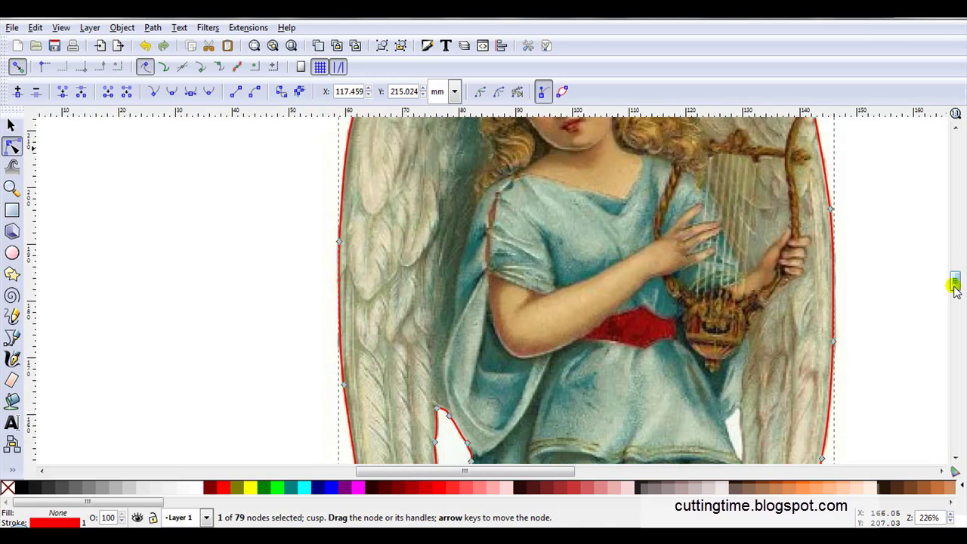
left_click_drag(955, 281, 955, 300)
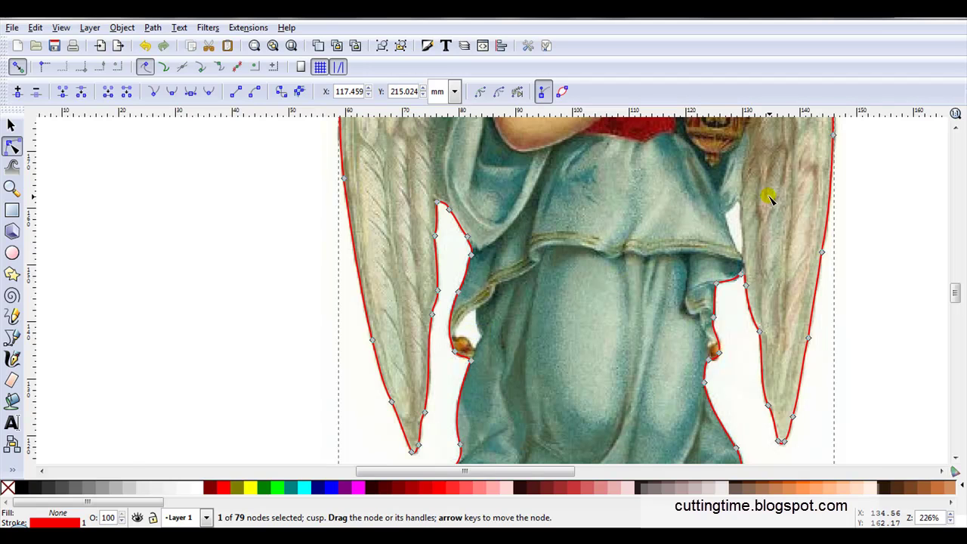
scroll(764, 196, "up", 2)
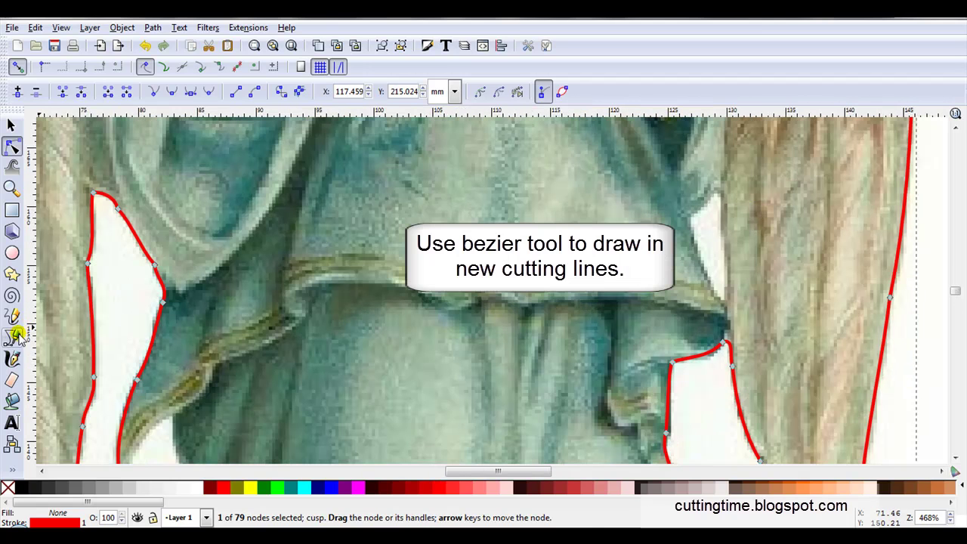
- Draw a closed three-point triangle around the gap between robe and right wing
left_click(11, 338)
left_click(717, 191)
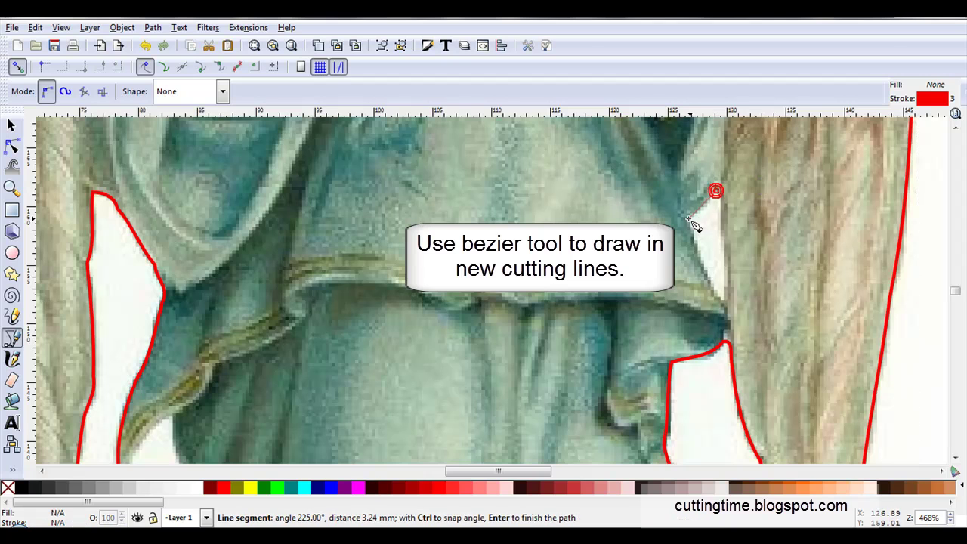
left_click(691, 219)
left_click(721, 298)
left_click(716, 191)
key("s")
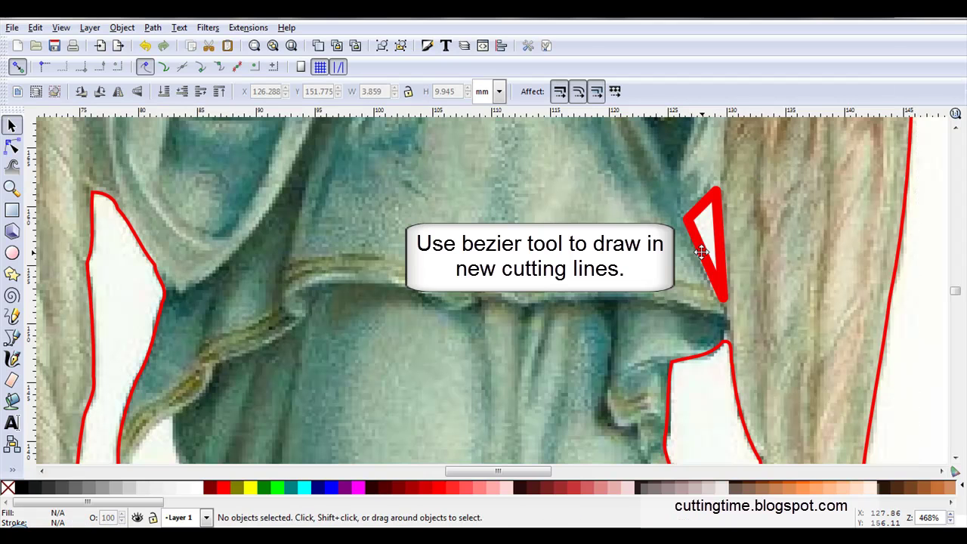
- Set the new triangle's stroke width to 1
left_click(699, 245)
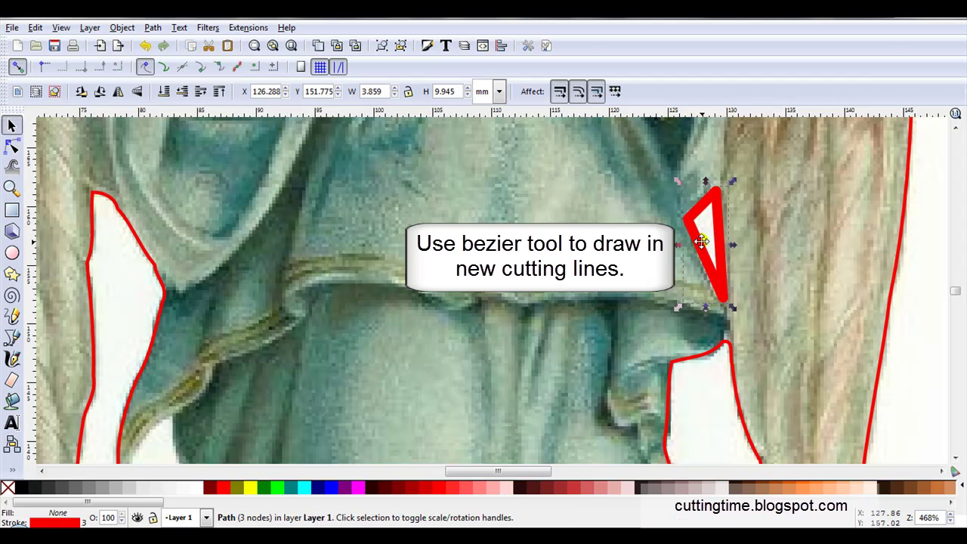
right_click(84, 522)
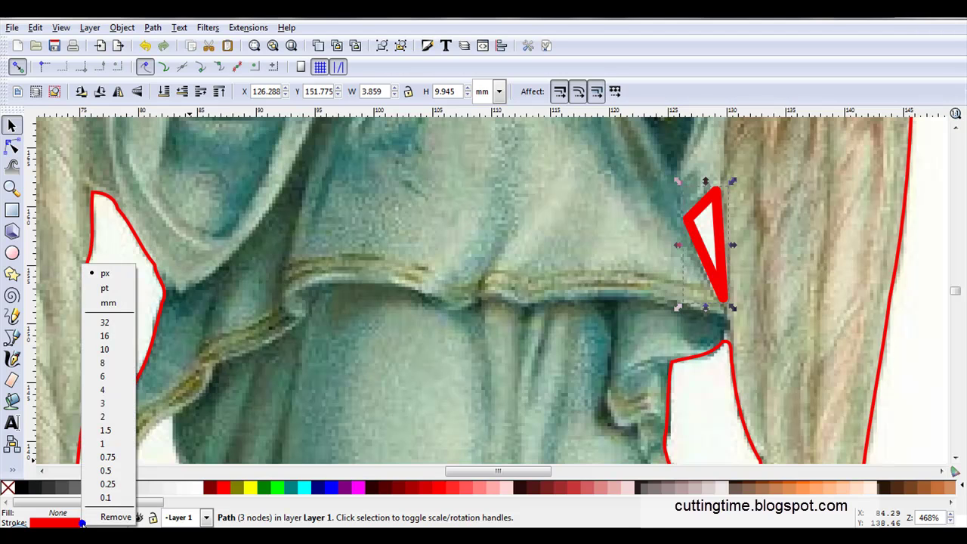
left_click(102, 443)
key("n")
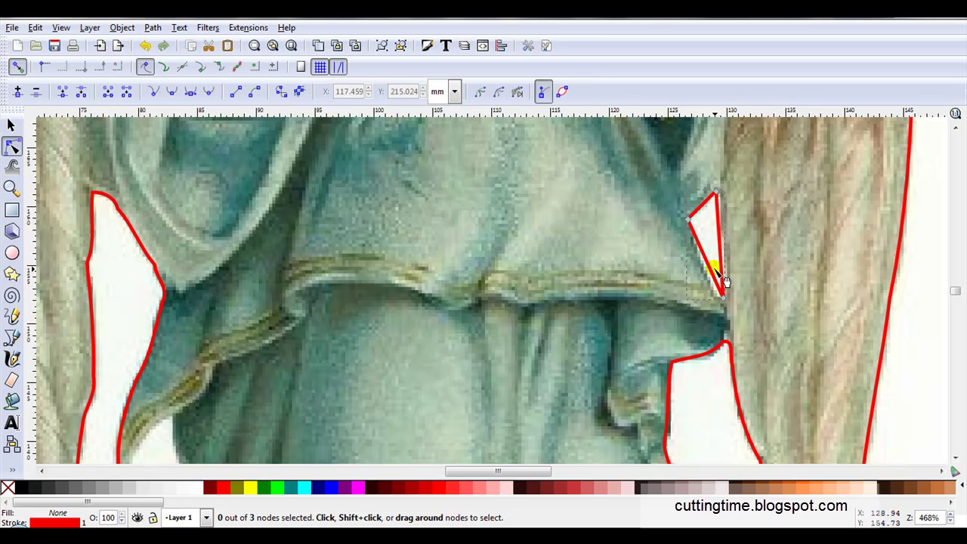
- Open the Layers panel from the Layer menu
scroll(730, 244, "down", 5)
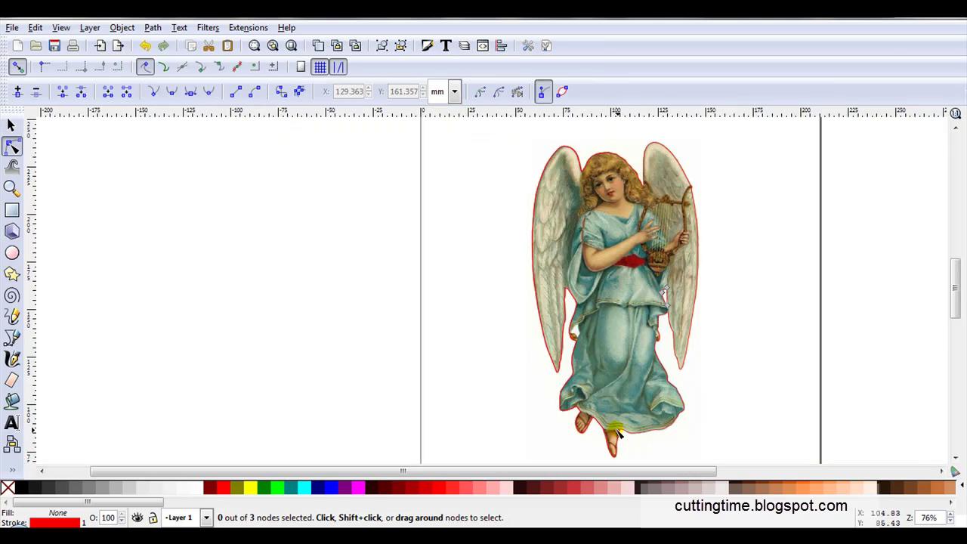
left_click_drag(958, 293, 956, 280)
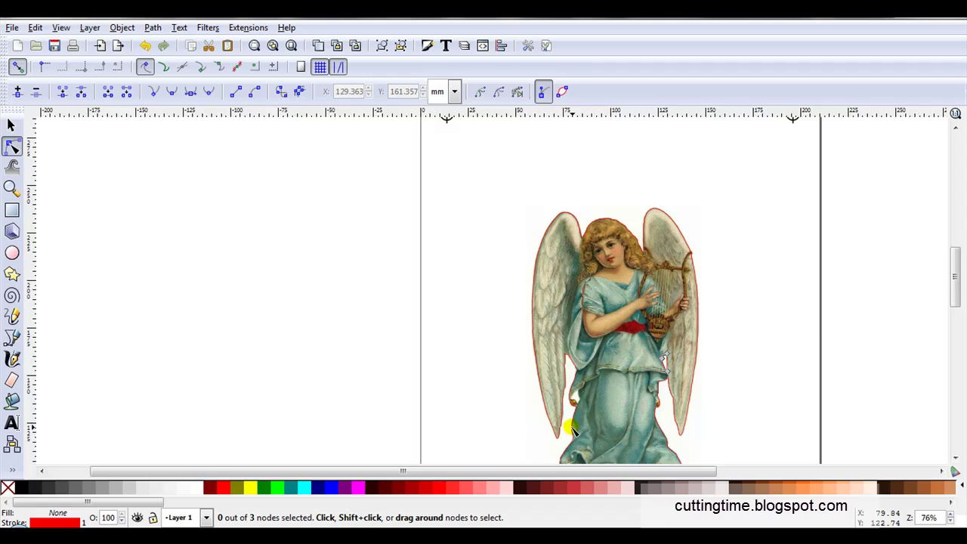
scroll(438, 324, "down", 1)
left_click_drag(615, 470, 657, 468)
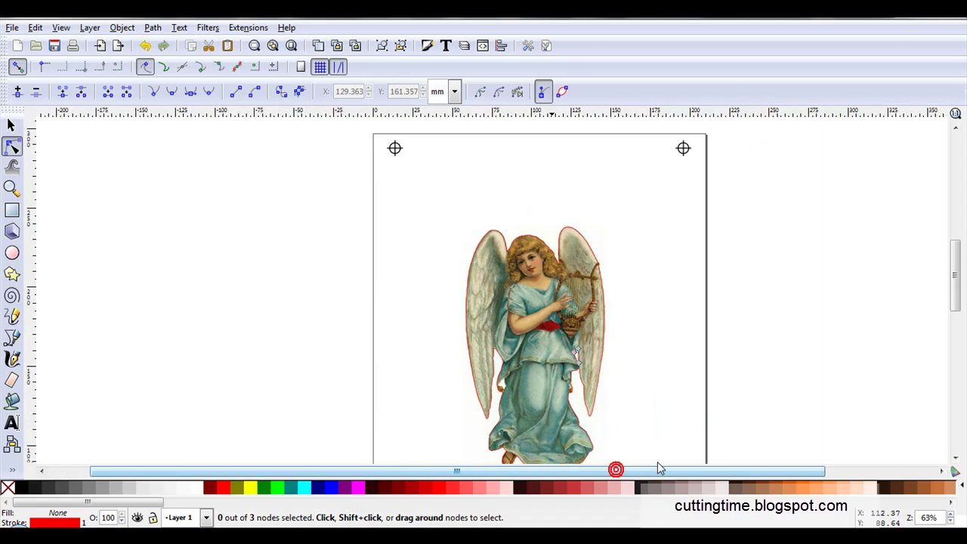
left_click_drag(956, 268, 956, 311)
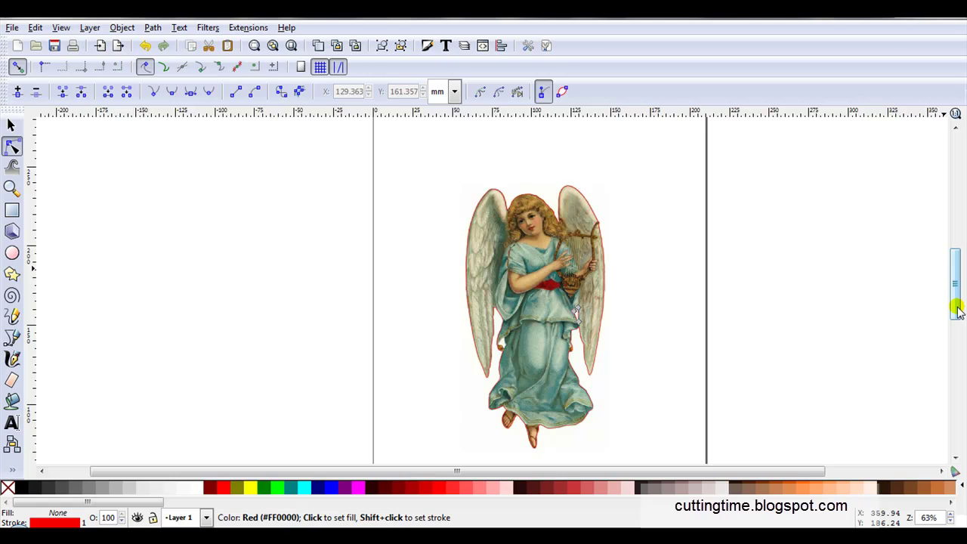
left_click(90, 28)
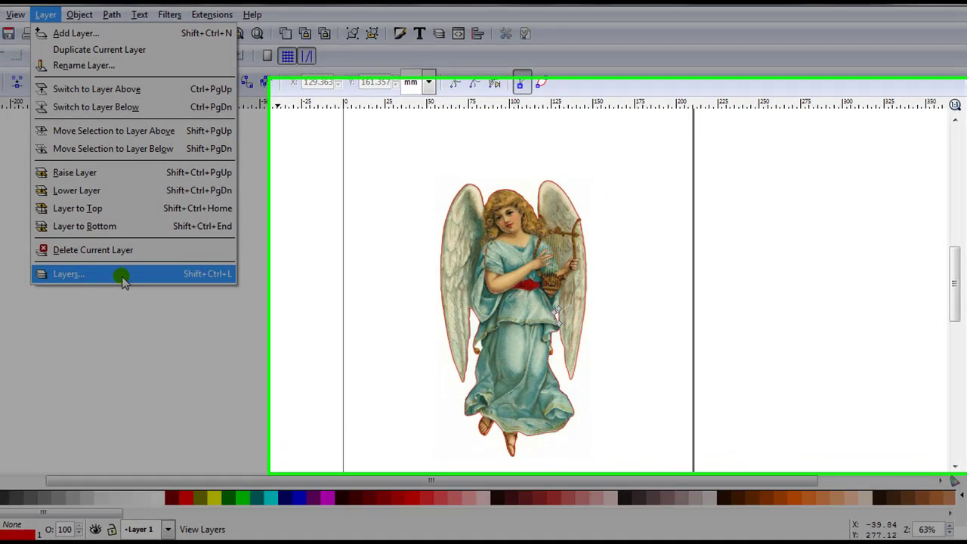
left_click(164, 276)
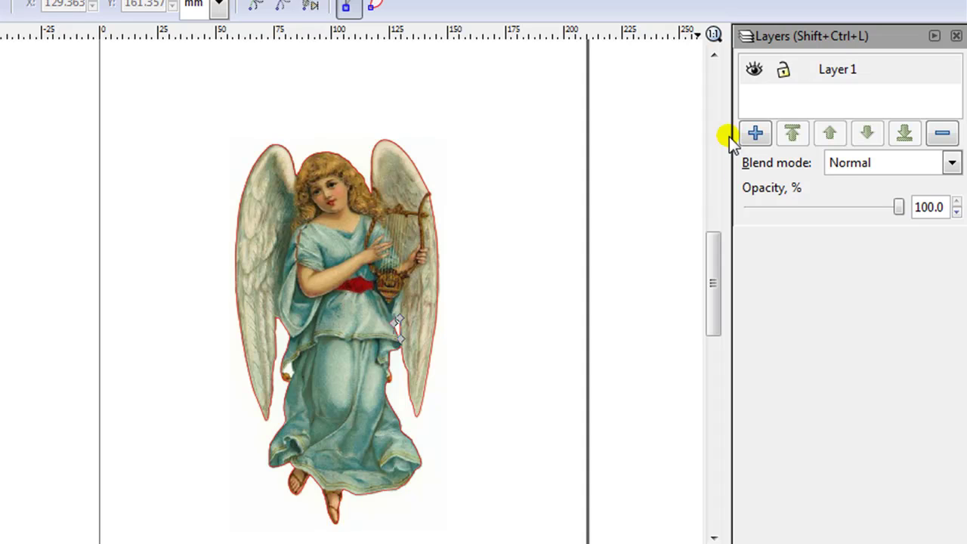
- Rename Layer 1 to 'registration' and begin a new layer named 'cut'
double_click(843, 69)
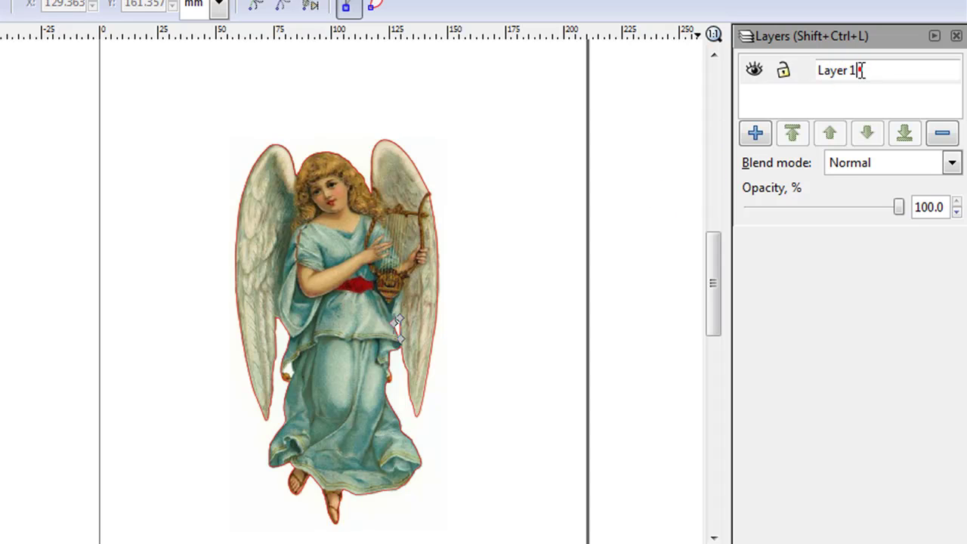
triple_click(859, 69)
type("registration")
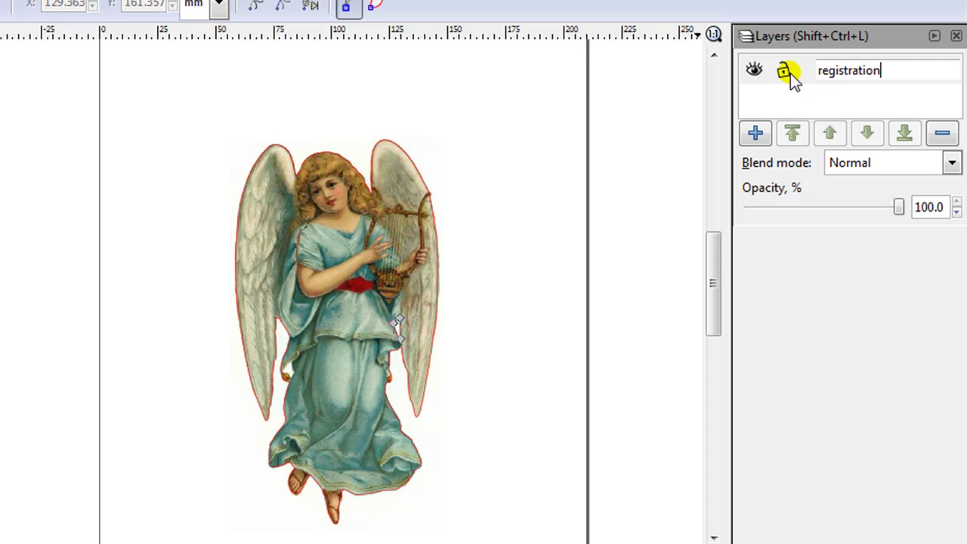
left_click(790, 77)
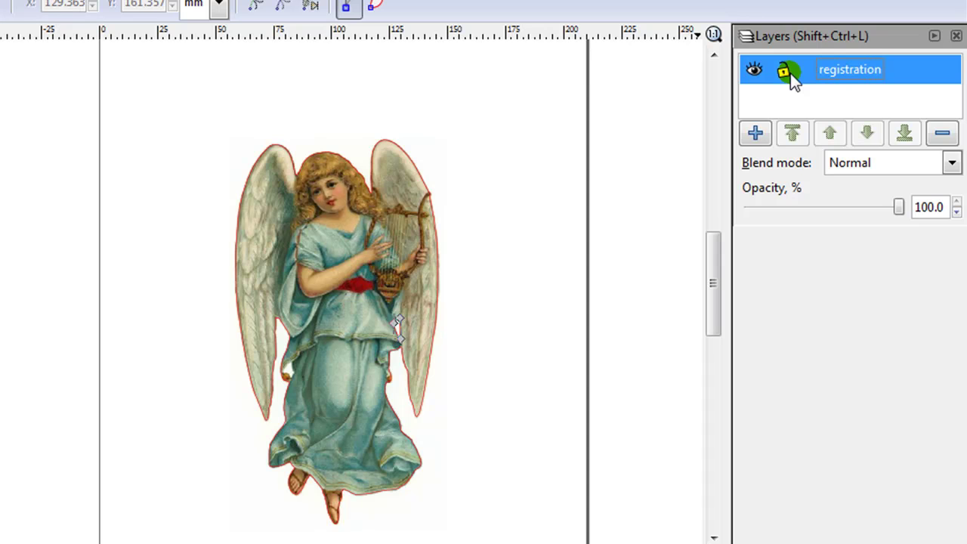
left_click(757, 134)
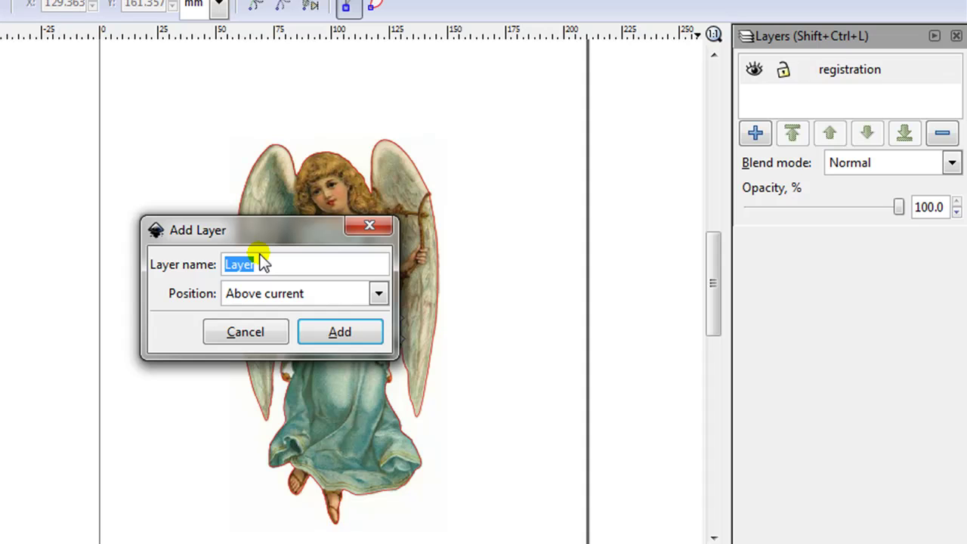
type("cut")
- Add the 'cut' layer, then add a 'print' layer above it
left_click(309, 334)
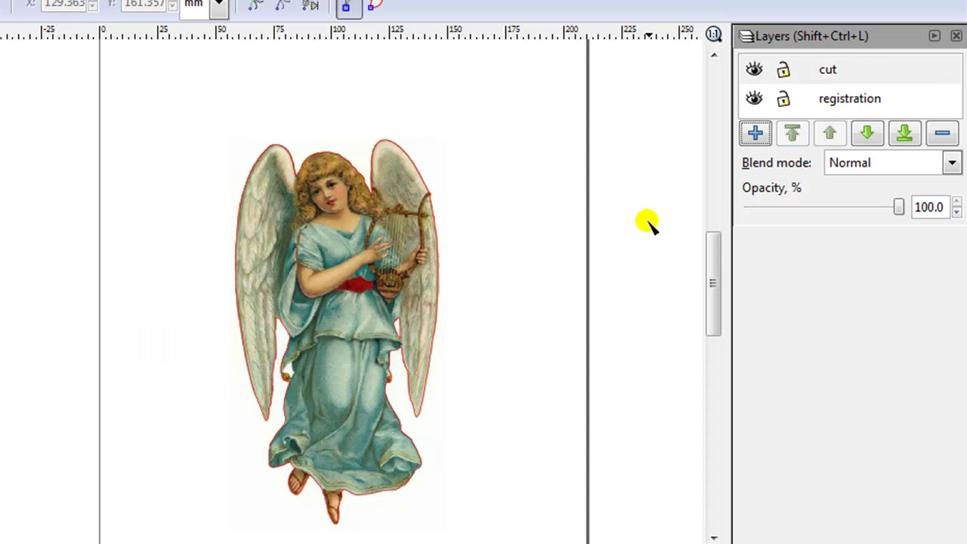
left_click(756, 133)
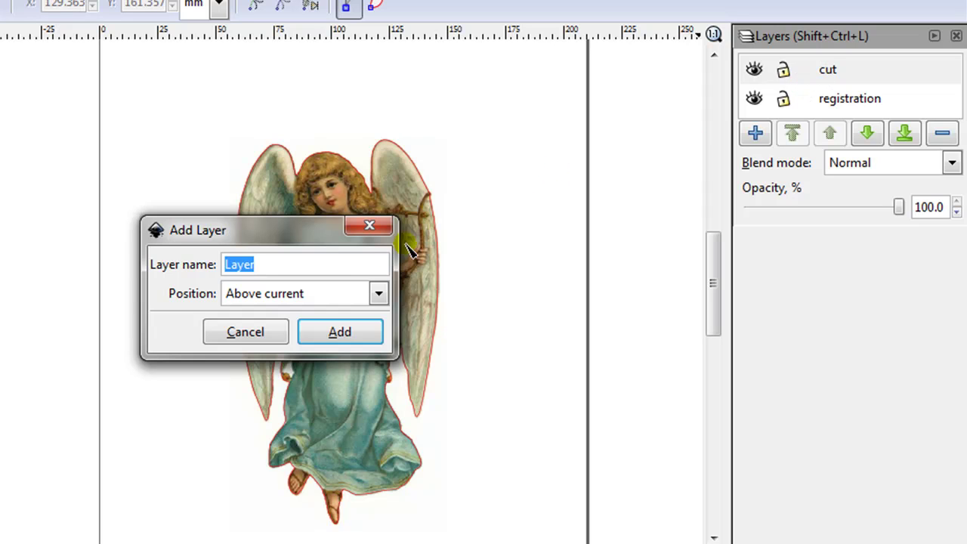
type("p")
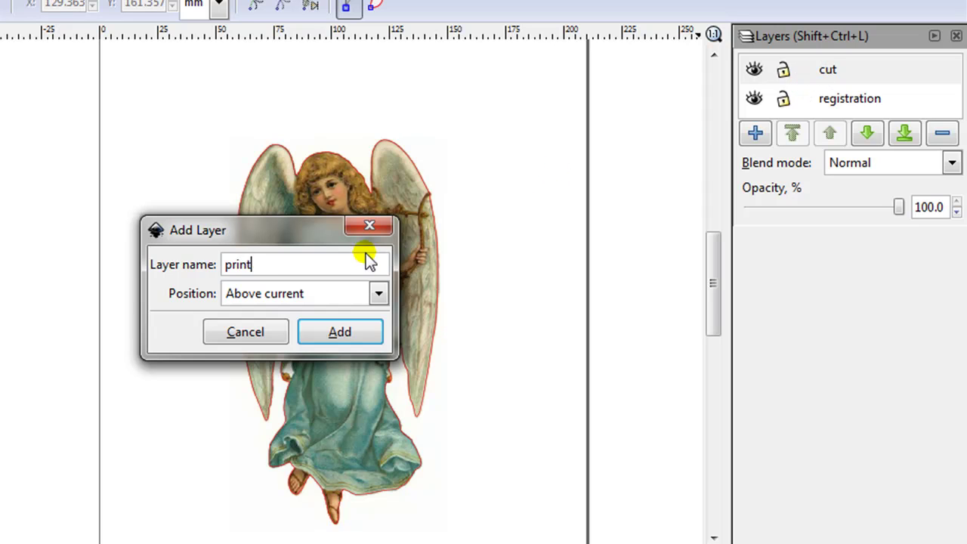
type("rint")
left_click(339, 333)
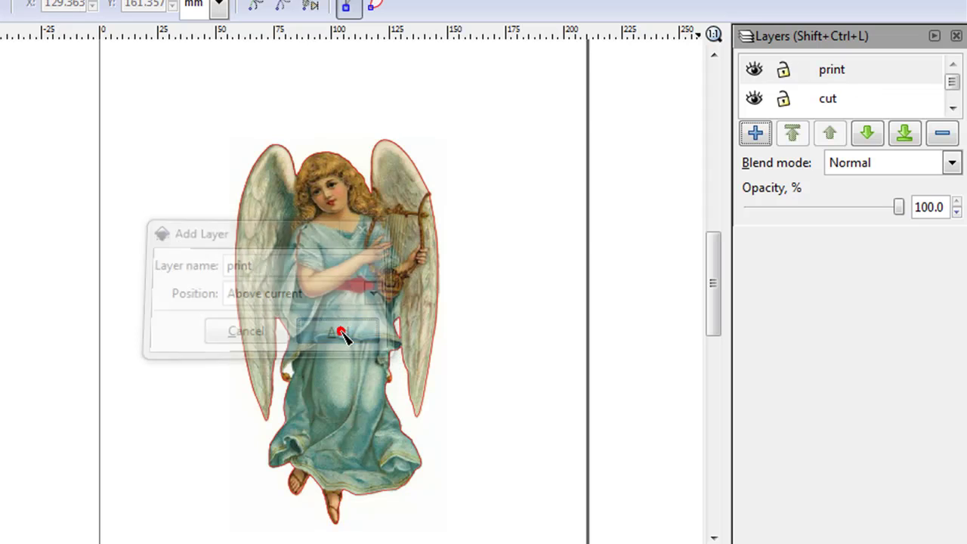
- Select the 79-node red outline and move it up from the registration layer onto the cut layer
key("s")
scroll(361, 526, "up", 5)
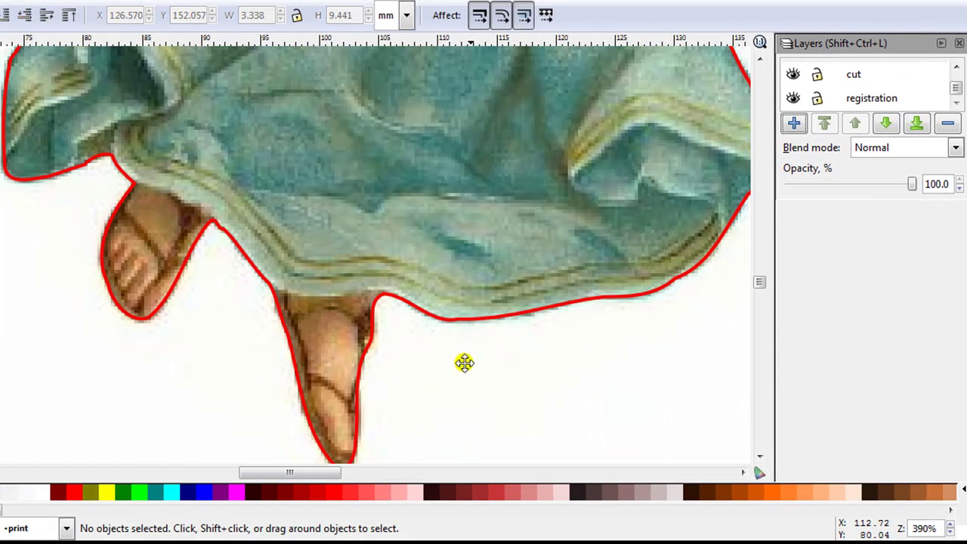
left_click(451, 326)
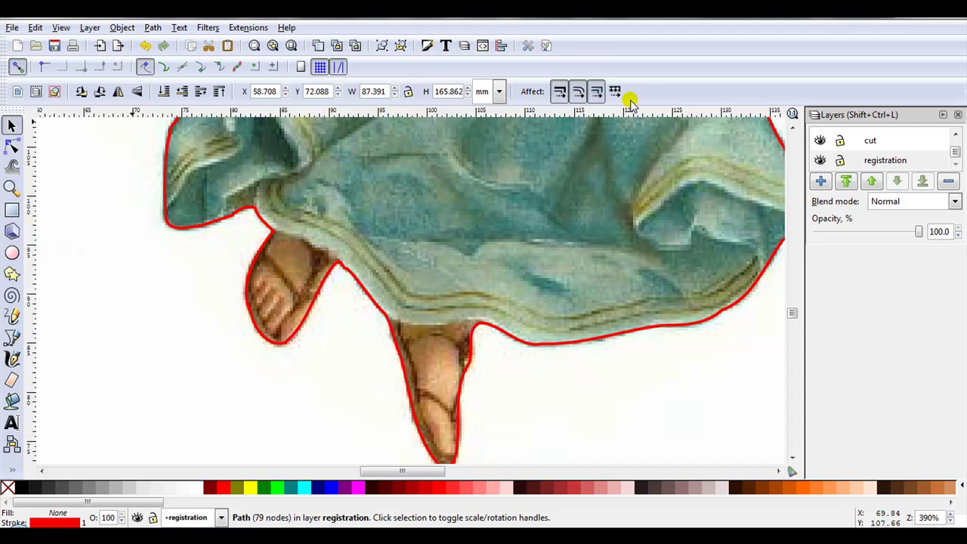
left_click(92, 28)
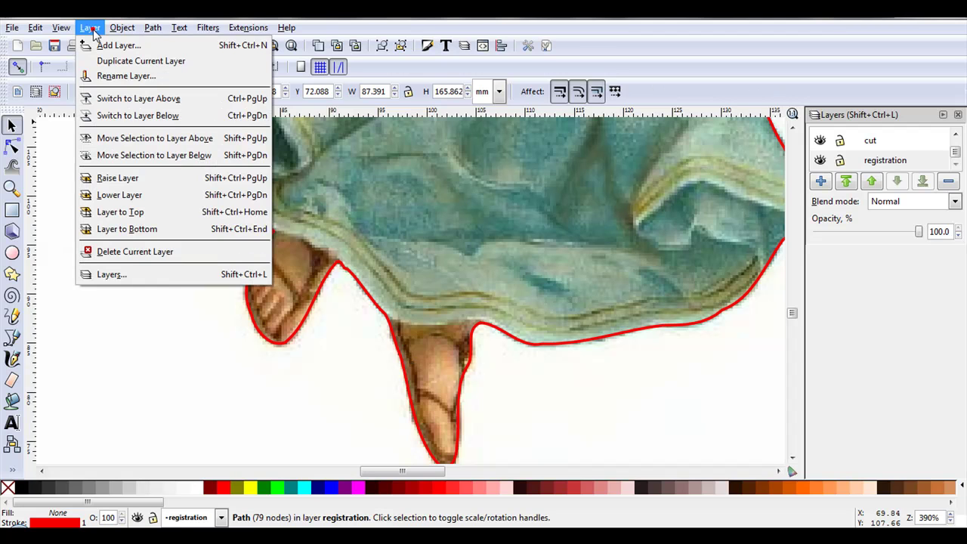
left_click(215, 144)
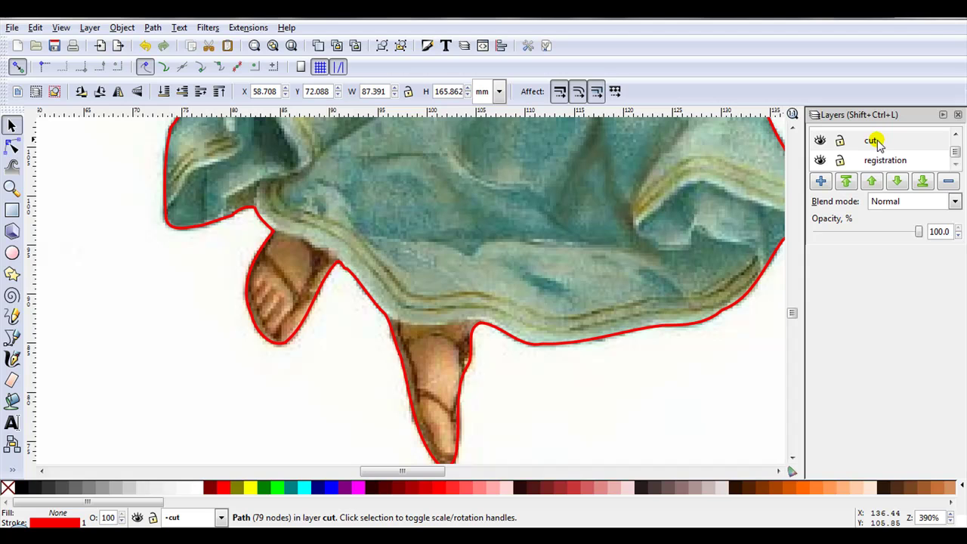
left_click_drag(955, 155, 953, 146)
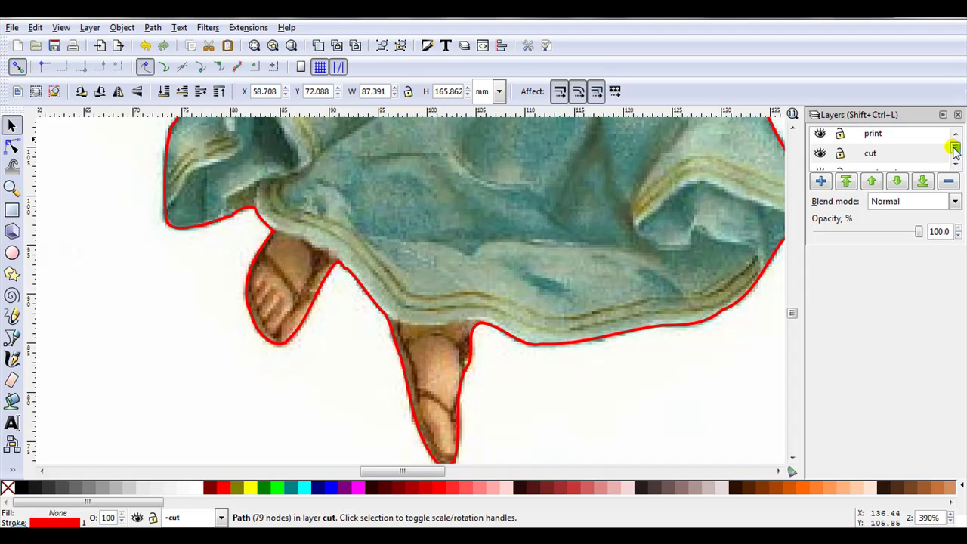
- Move the angel image up two layers, past the cut layer, onto the print layer
left_click(603, 185)
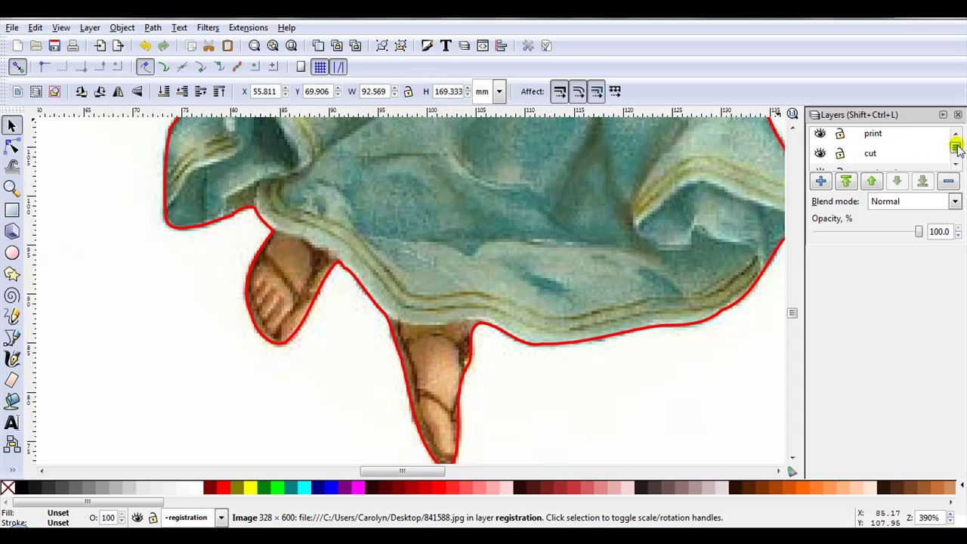
mouse_move(956, 143)
left_mouse_down()
mouse_move(958, 153)
mouse_move(956, 142)
left_mouse_up()
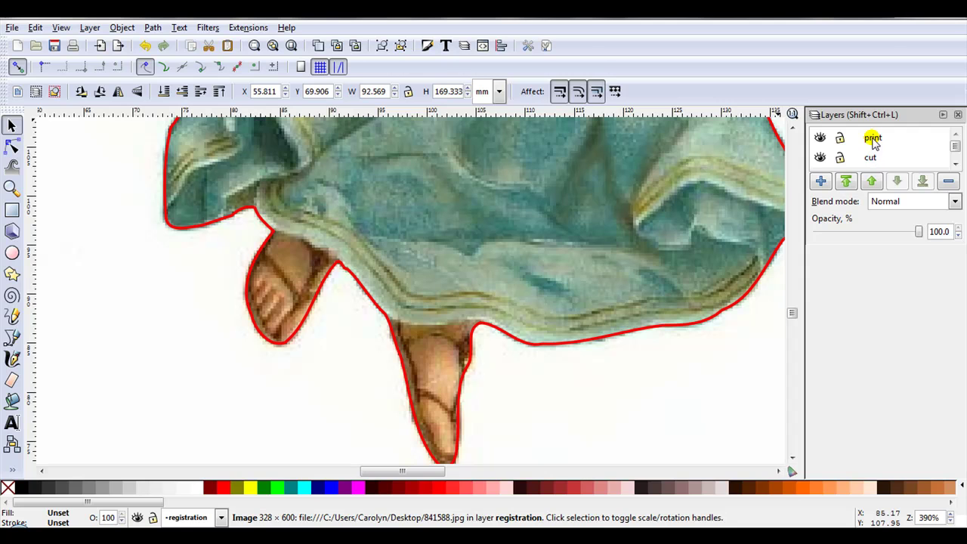
left_click(90, 27)
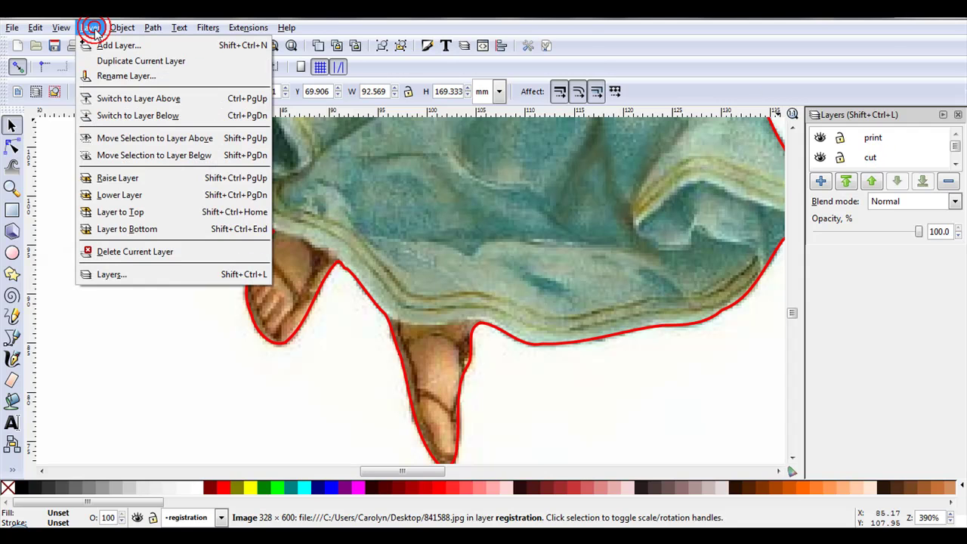
left_click(133, 140)
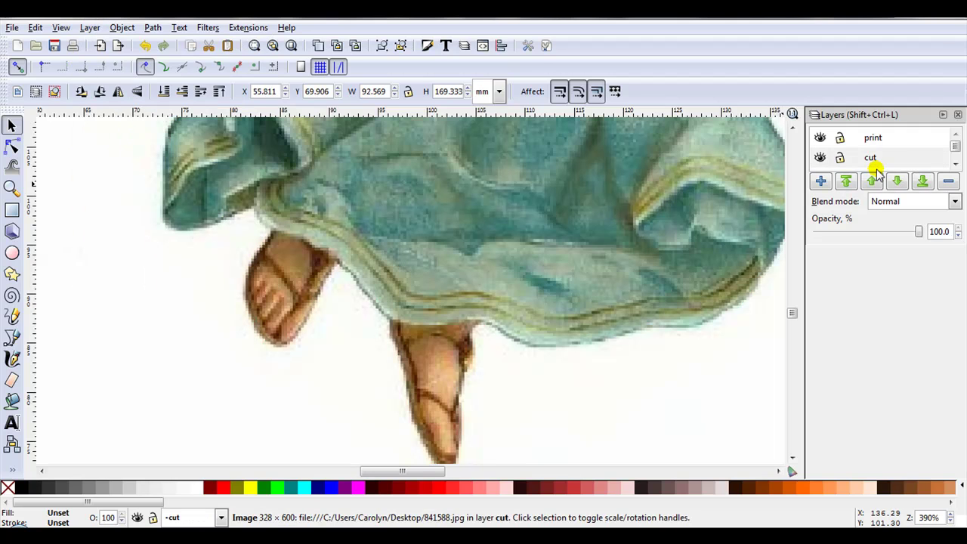
left_click(90, 27)
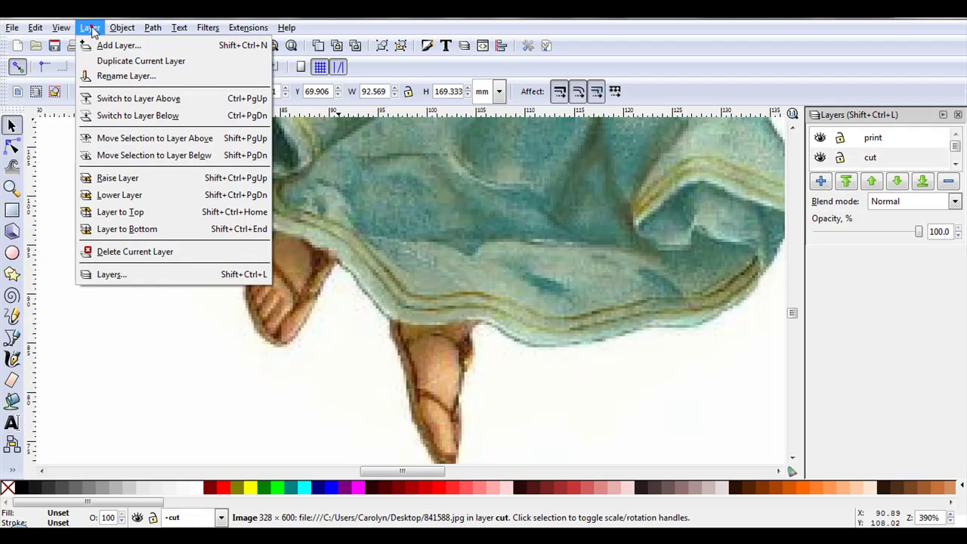
left_click(129, 139)
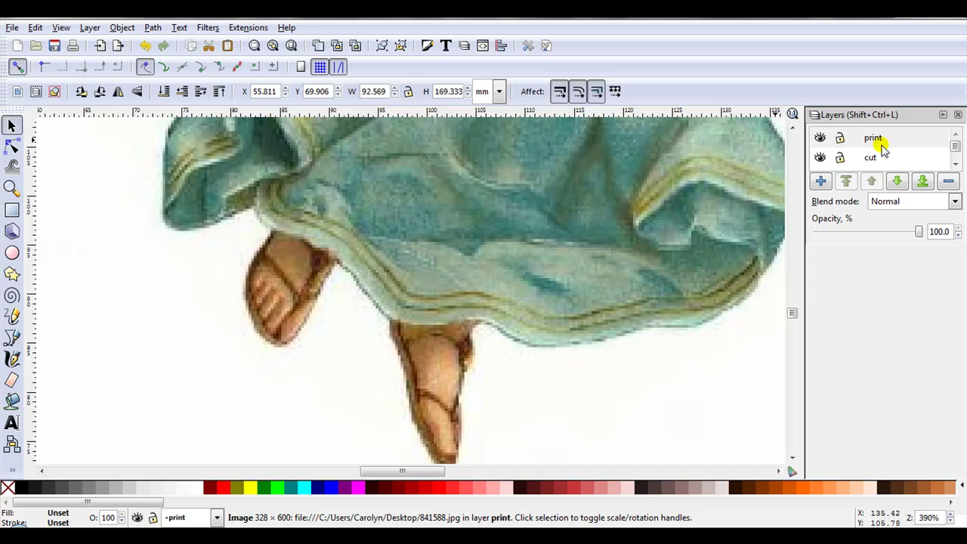
scroll(498, 278, "down", 4)
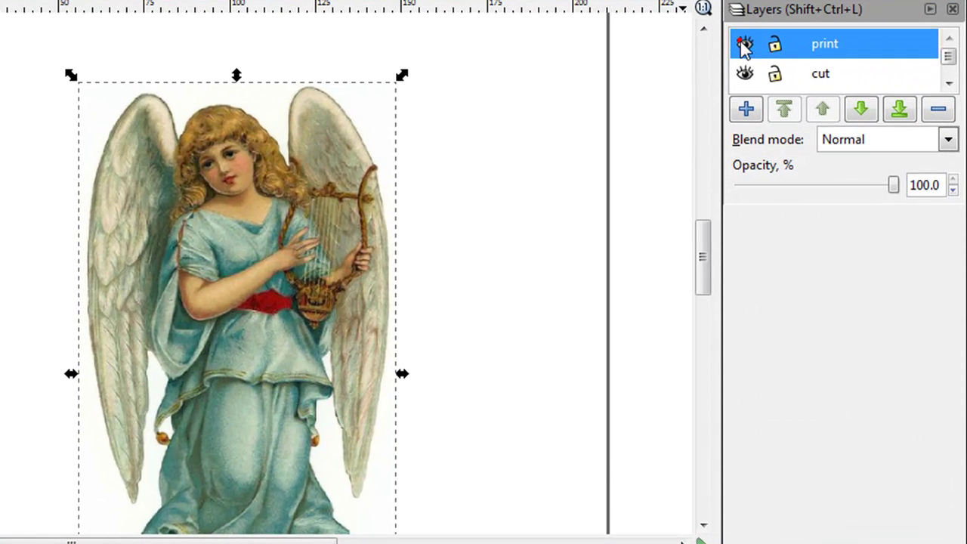
left_click(744, 45)
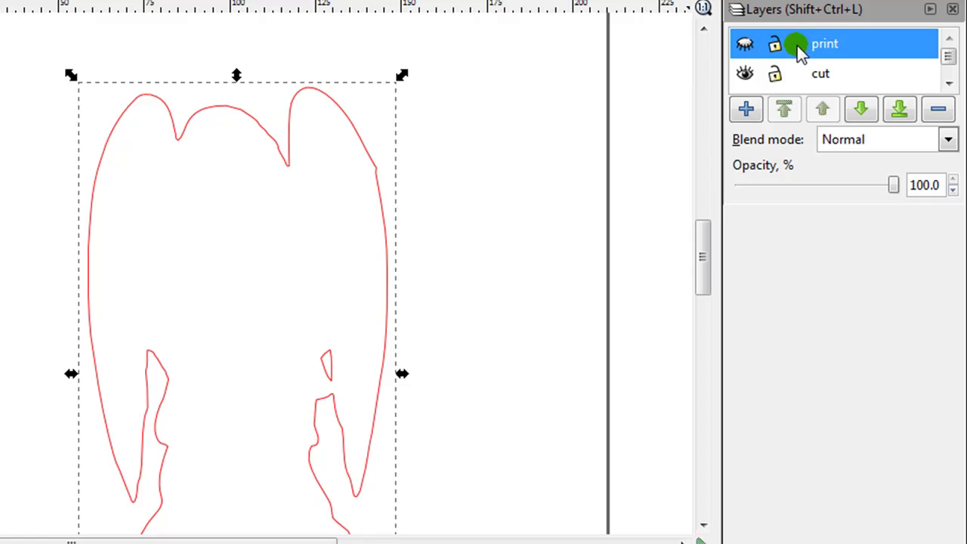
left_click_drag(797, 43, 744, 69)
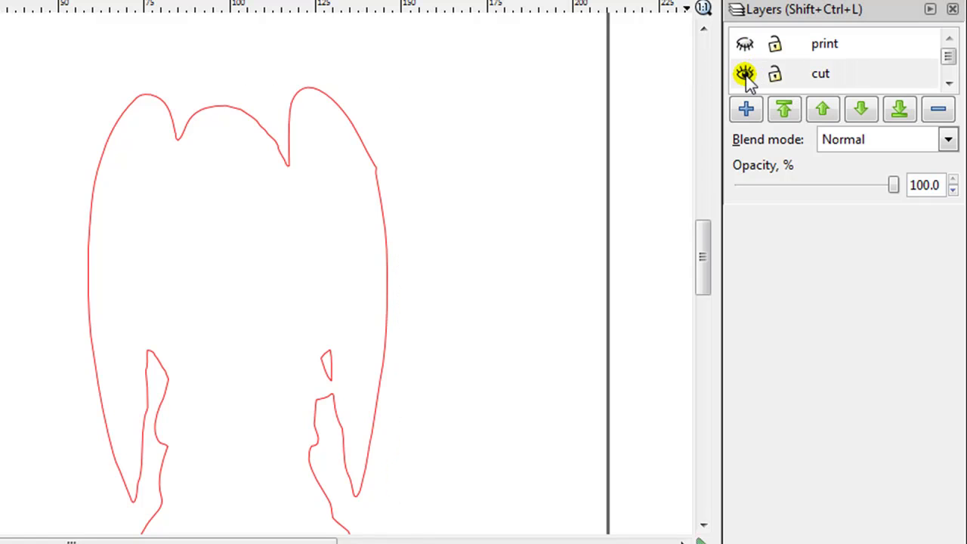
left_click(745, 73)
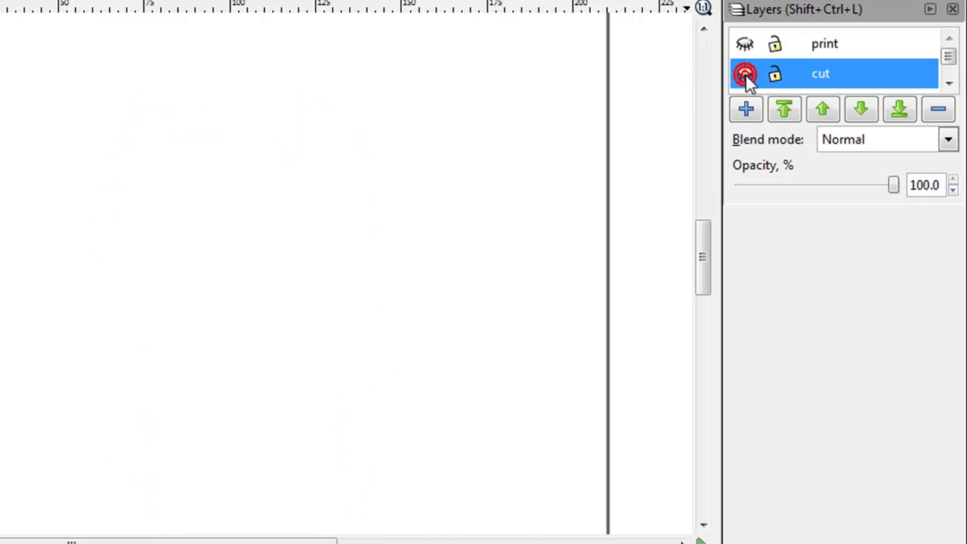
scroll(127, 264, "down", 2)
scroll(160, 276, "down", 1)
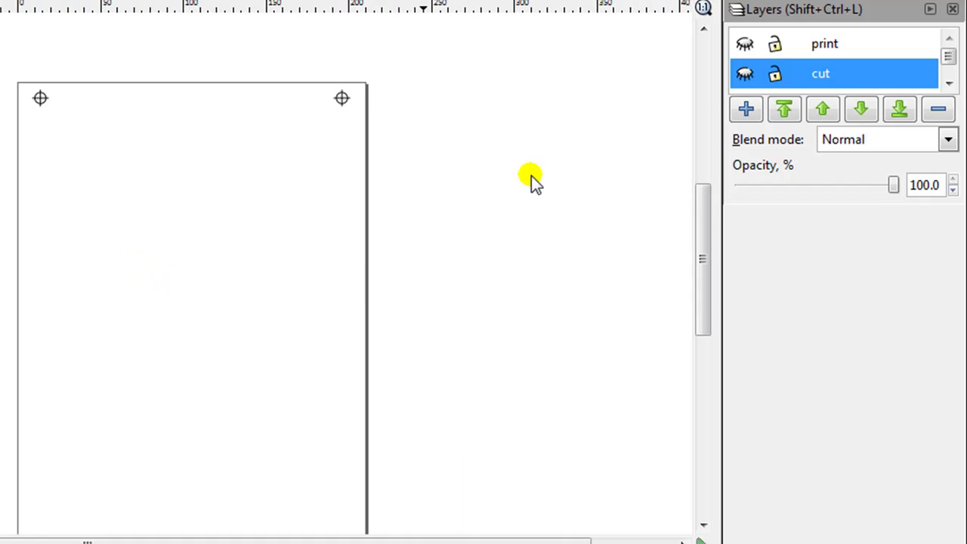
scroll(870, 80, "down", 1)
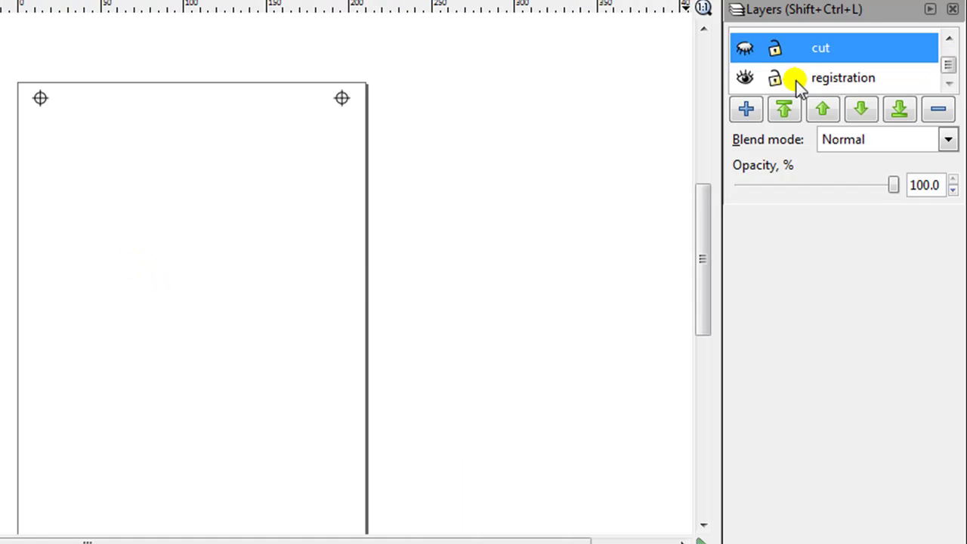
left_click(745, 79)
scroll(476, 185, "down", 1)
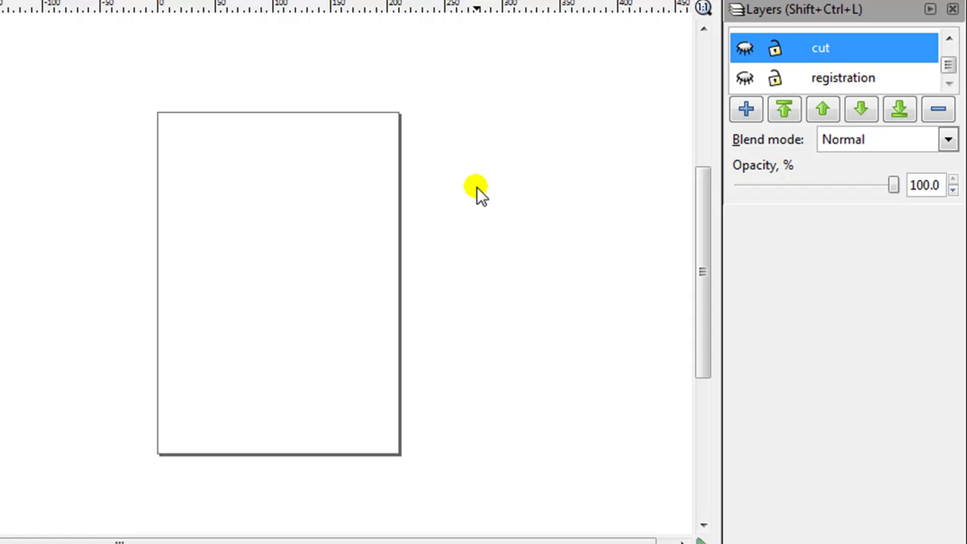
left_click(745, 78)
left_click(745, 48)
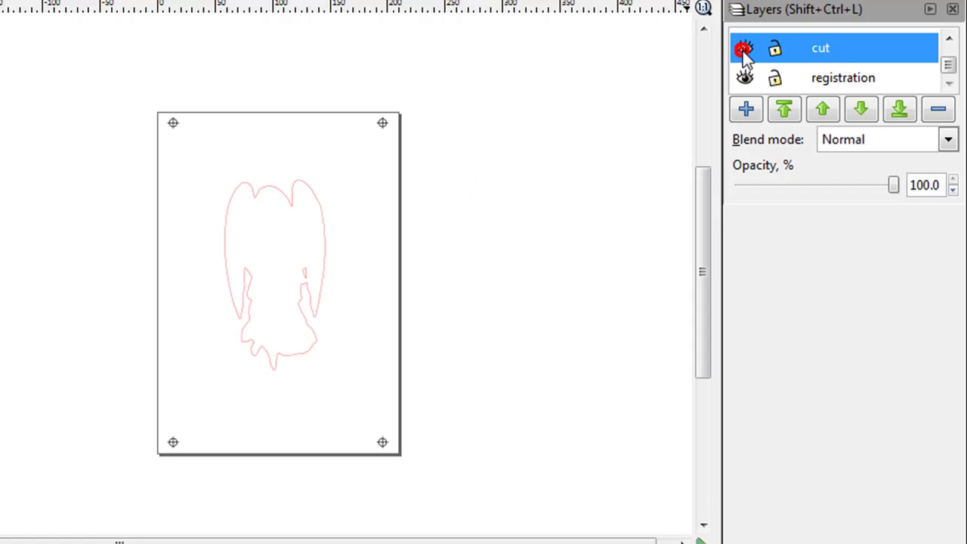
scroll(744, 55, "up", 1)
left_click(745, 47)
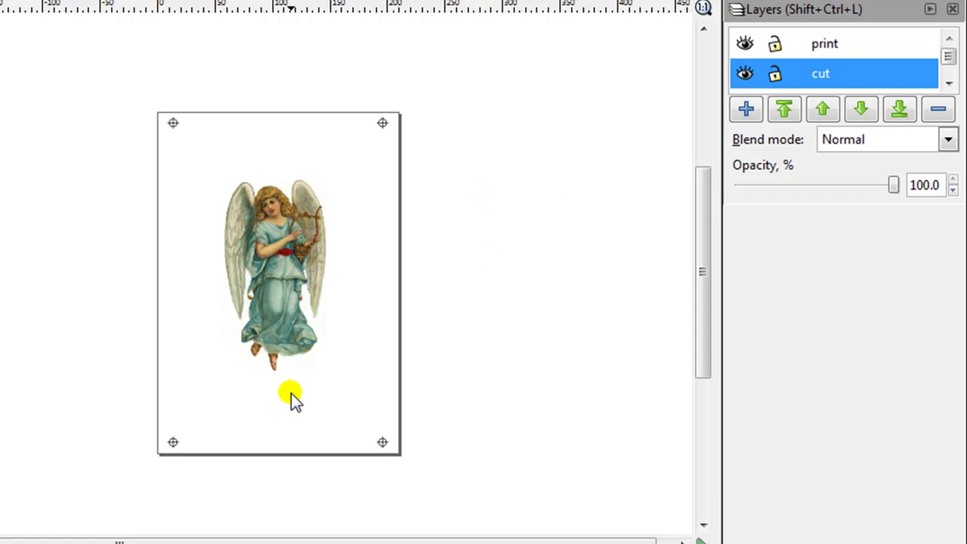
scroll(291, 264, "up", 1)
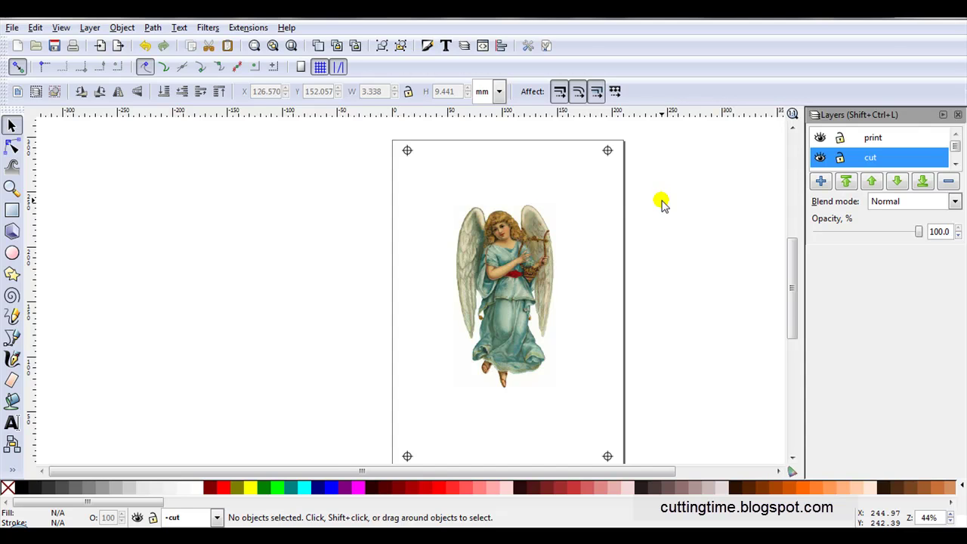
scroll(543, 183, "up", 1)
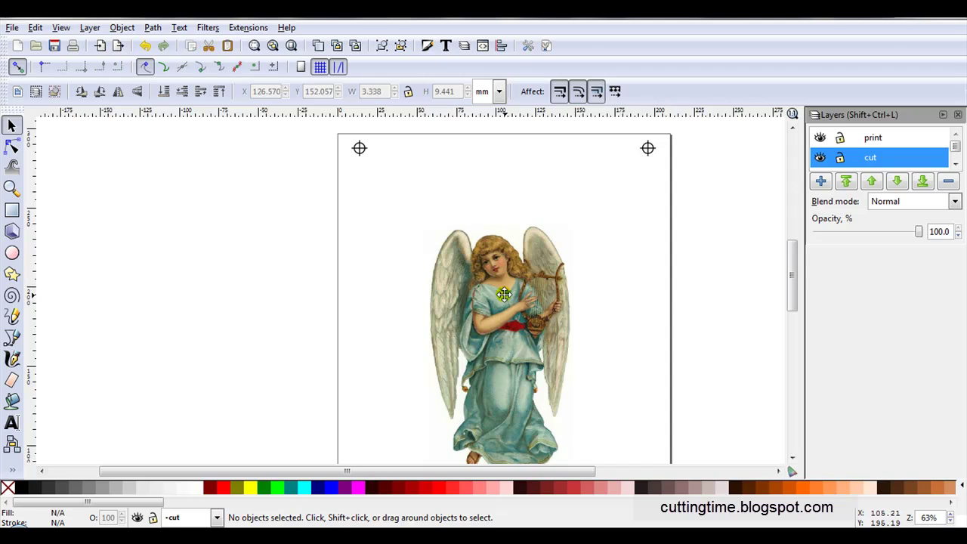
scroll(499, 285, "up", 1)
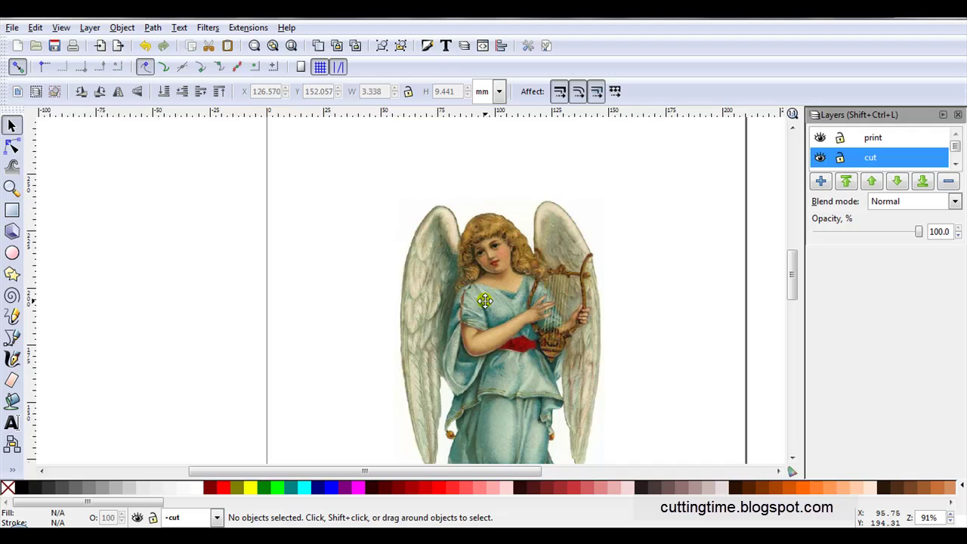
left_click(819, 139)
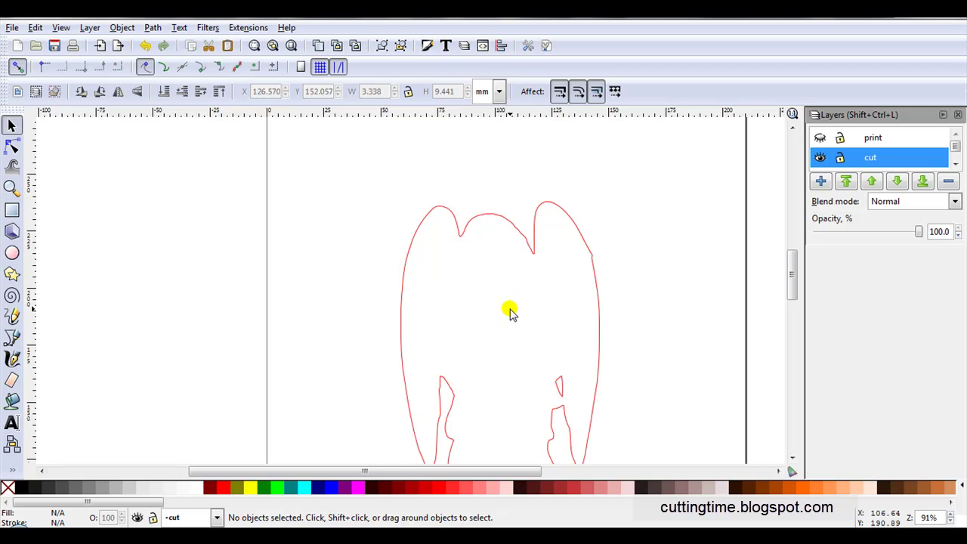
left_click(820, 138)
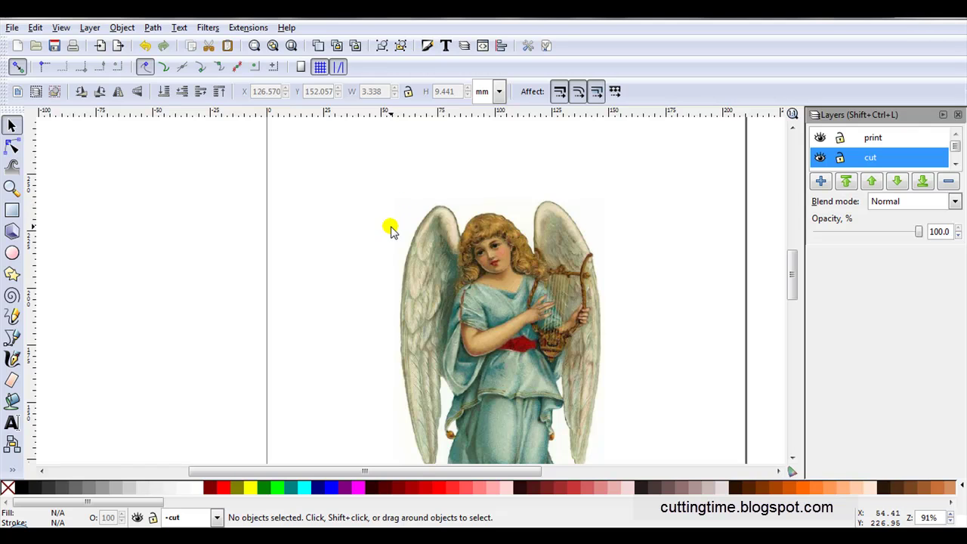
left_click(820, 158)
left_click(821, 157)
left_click(820, 158)
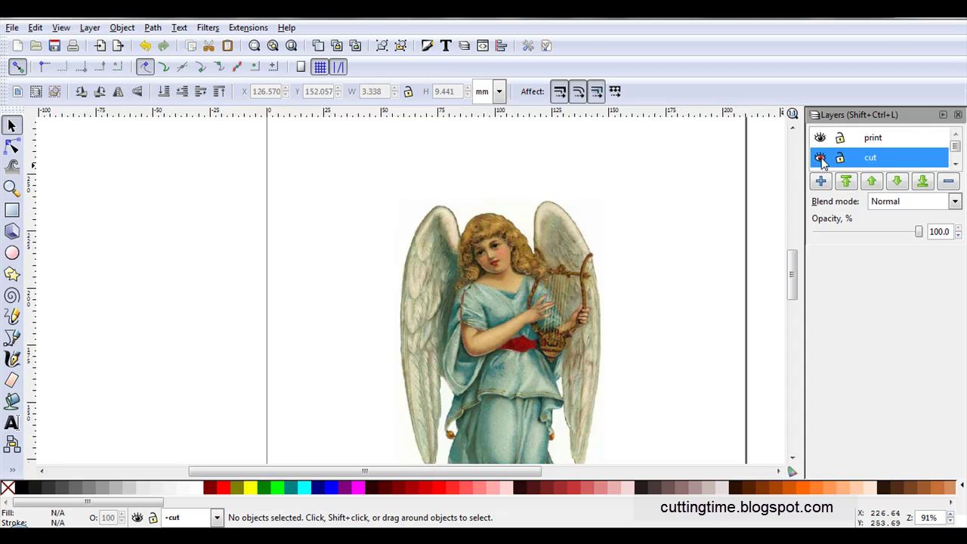
- Lock the registration layer in the Layers panel so its four marks stay fixed
scroll(953, 148, "down", 1)
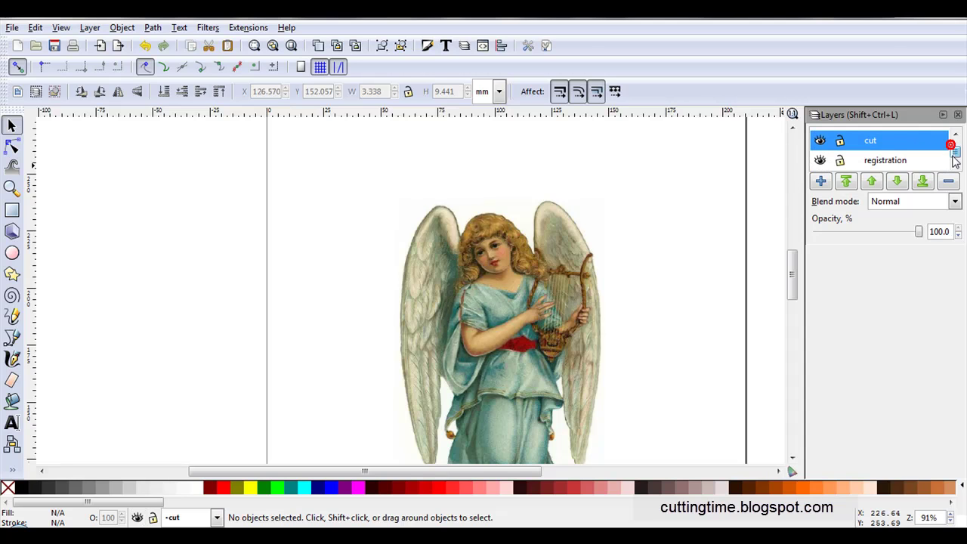
scroll(669, 235, "down", 1)
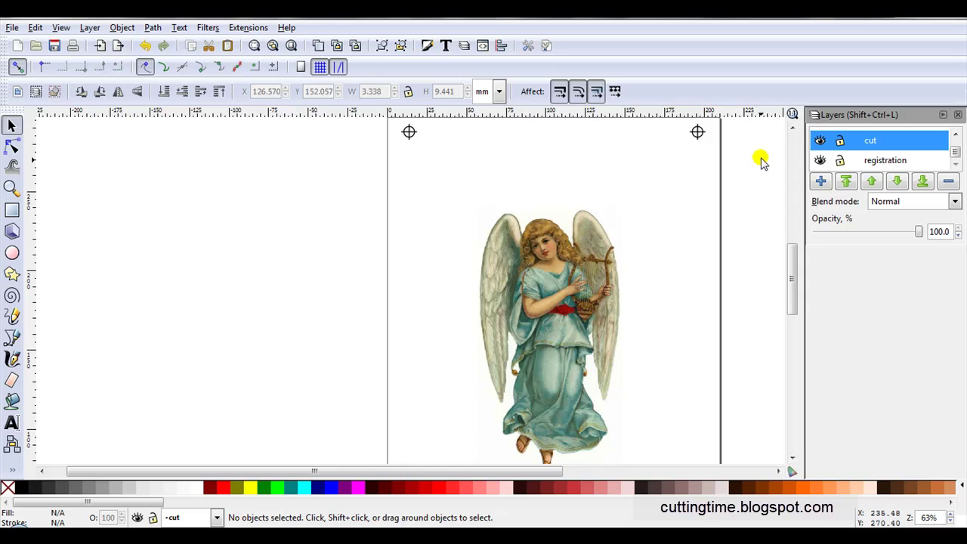
left_click(840, 162)
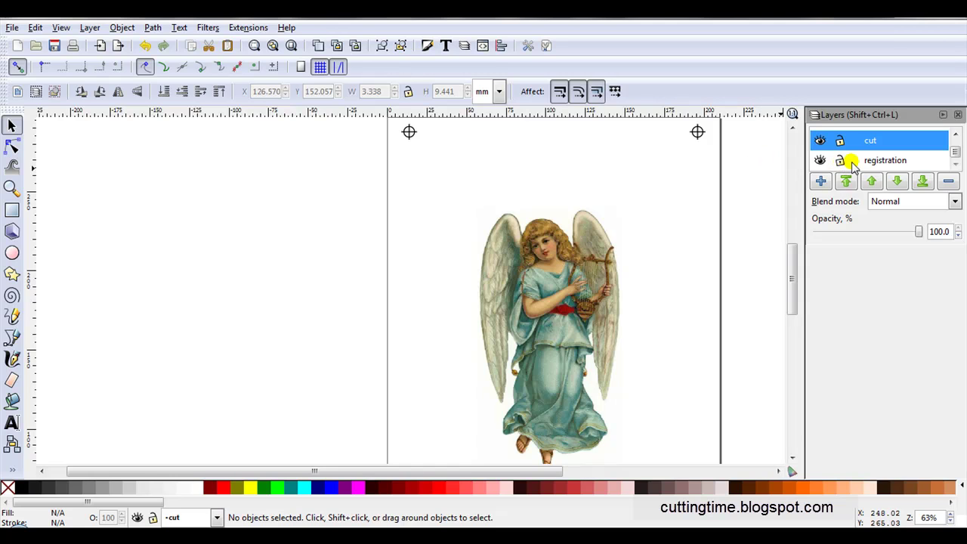
left_click(841, 163)
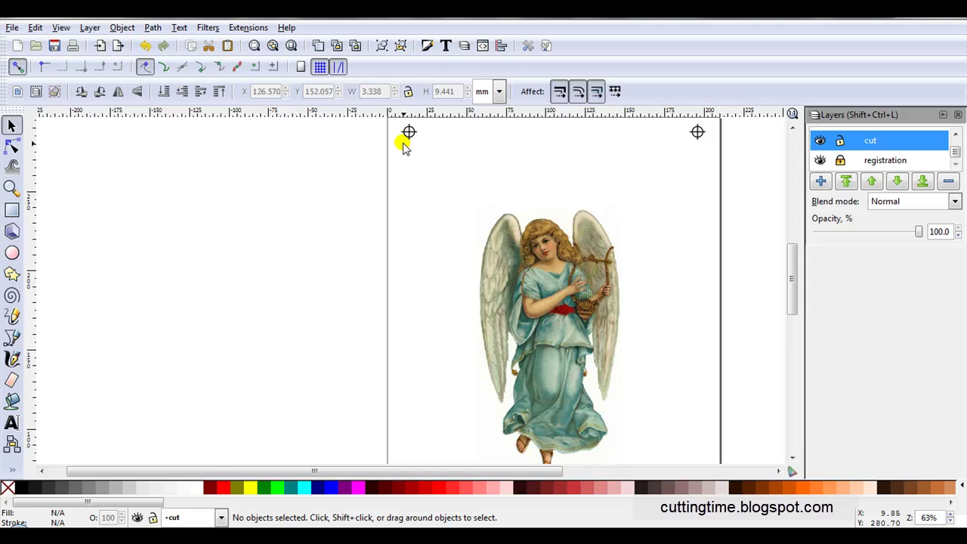
scroll(361, 193, "down", 1)
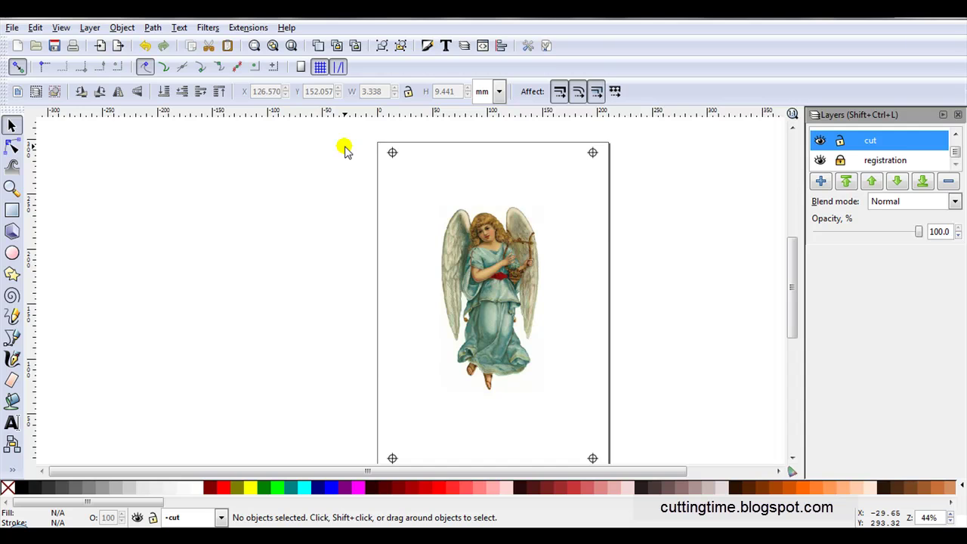
scroll(823, 144, "up", 1)
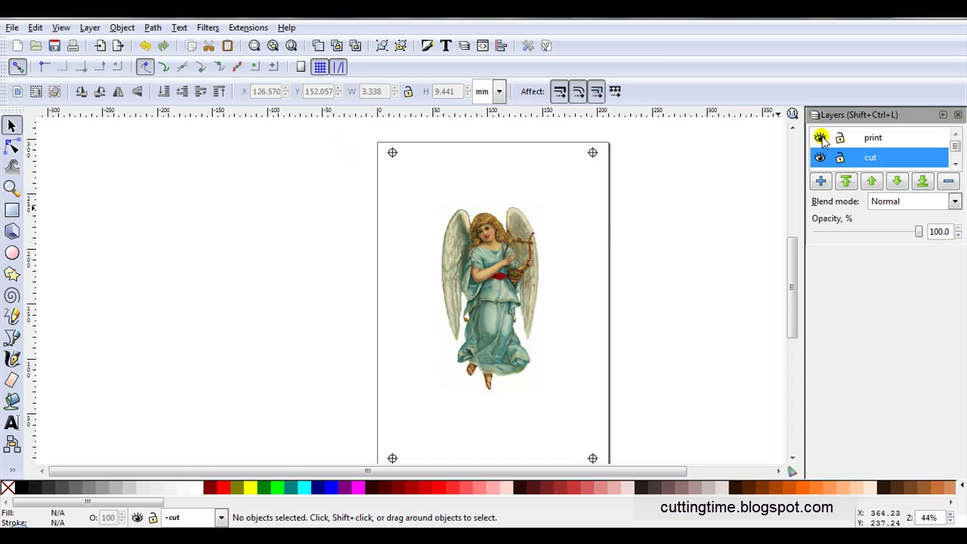
- Hide the print layer and run Extensions > Export > Send to SignCut
left_click(819, 137)
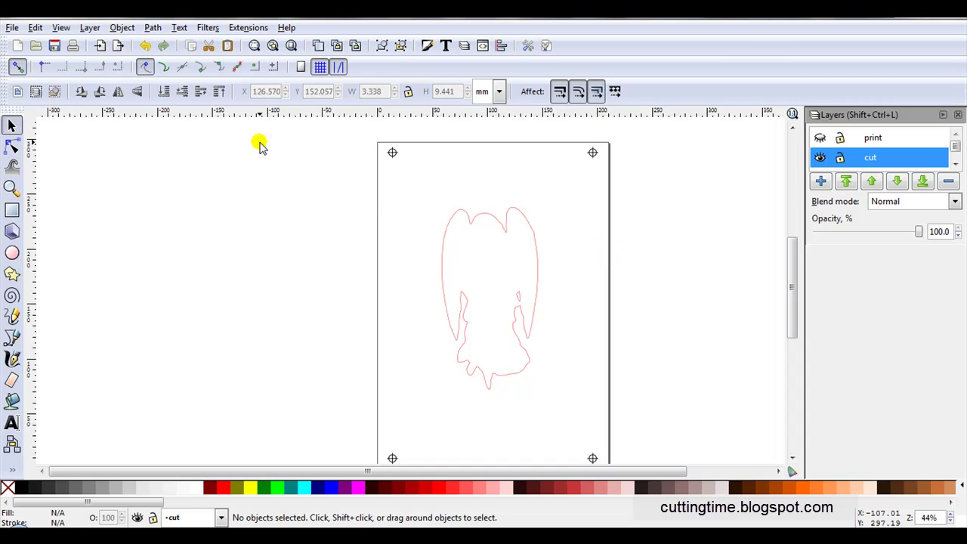
left_click(247, 28)
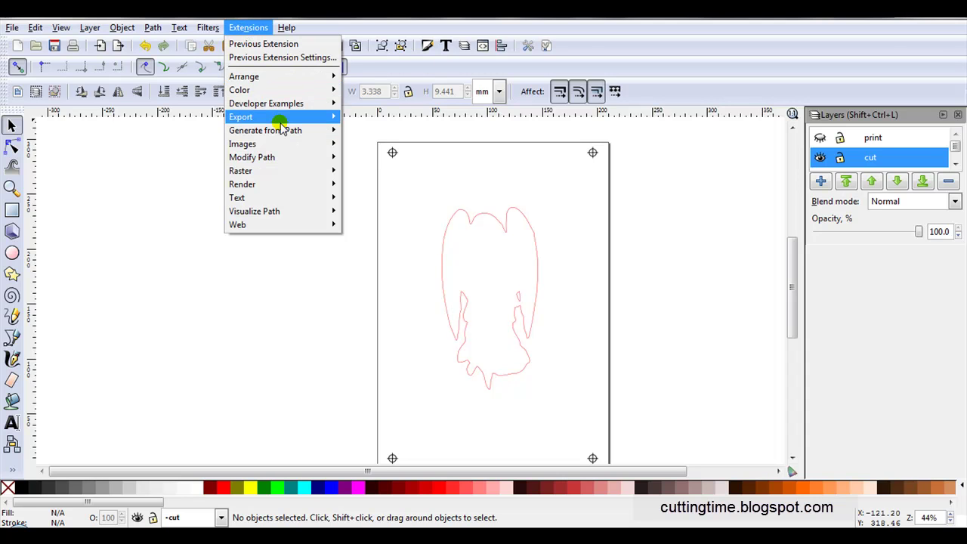
mouse_move(279, 119)
left_click(375, 119)
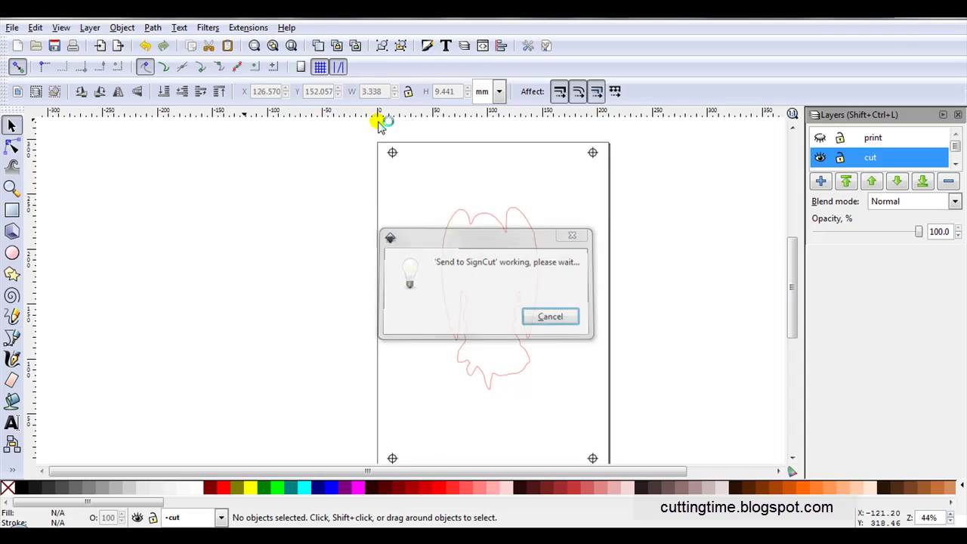